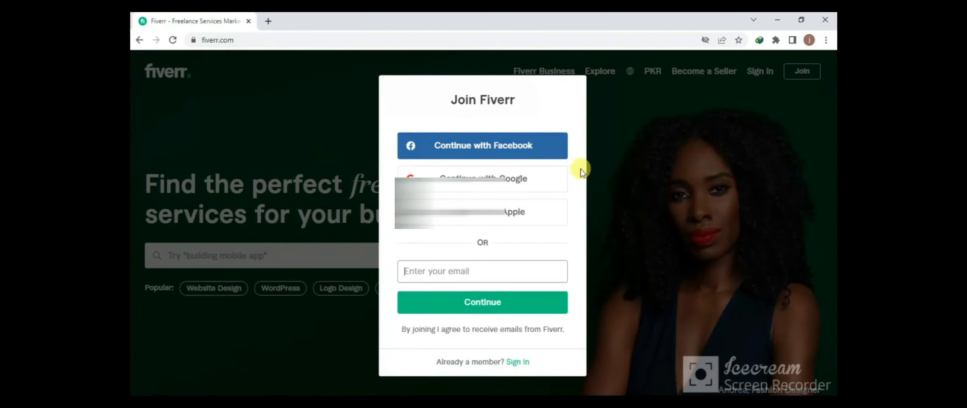
Step: Sign up for a new Fiverr account using a Google account and join
{"action": "left_click", "coordinate": [544, 179]}
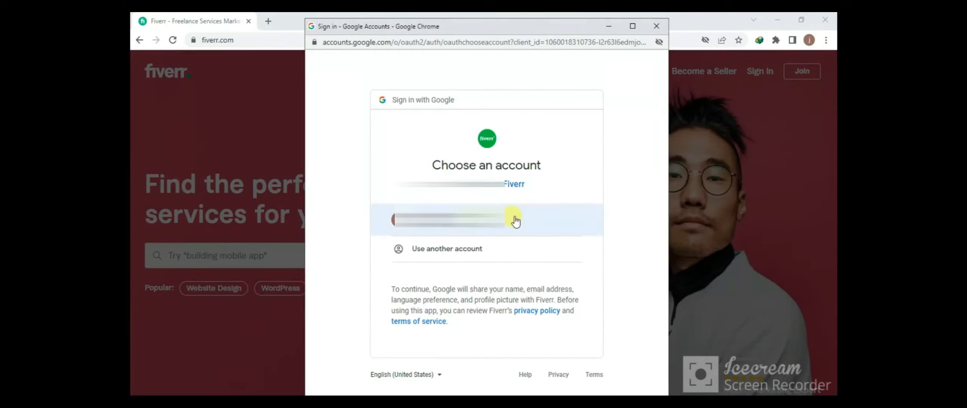
{"action": "left_click", "coordinate": [538, 222]}
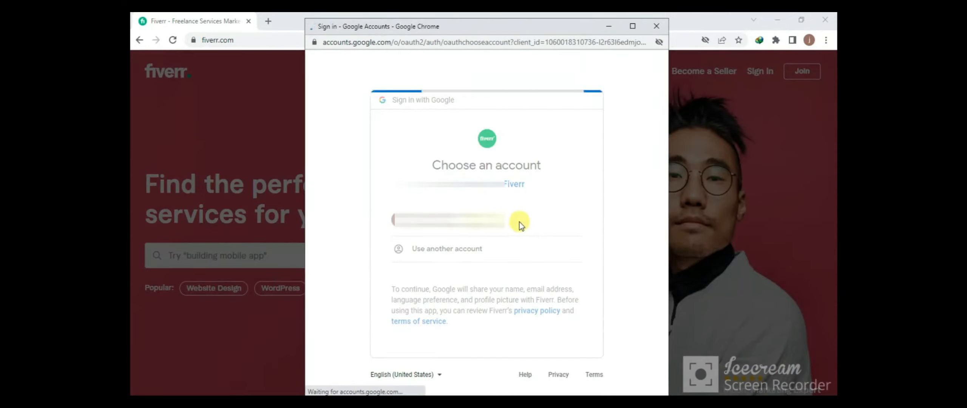
{"action": "left_click", "coordinate": [506, 248]}
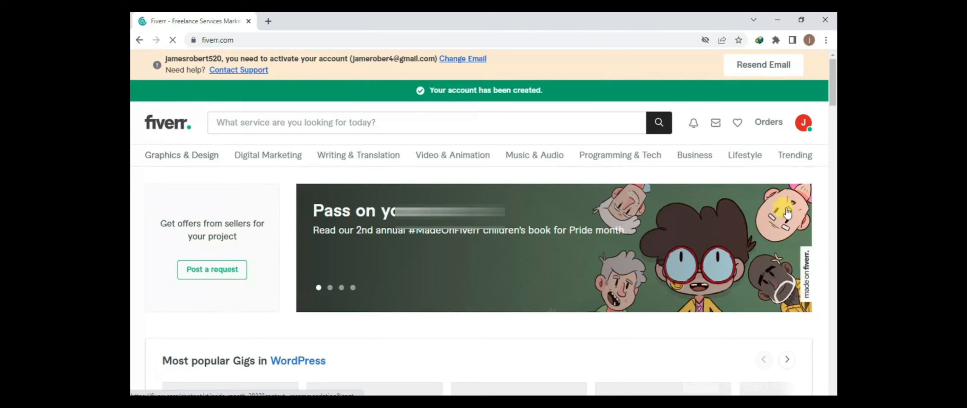
Step: Choose Become a Seller from the account menu and start the seller sign-up
{"action": "left_click", "coordinate": [804, 123]}
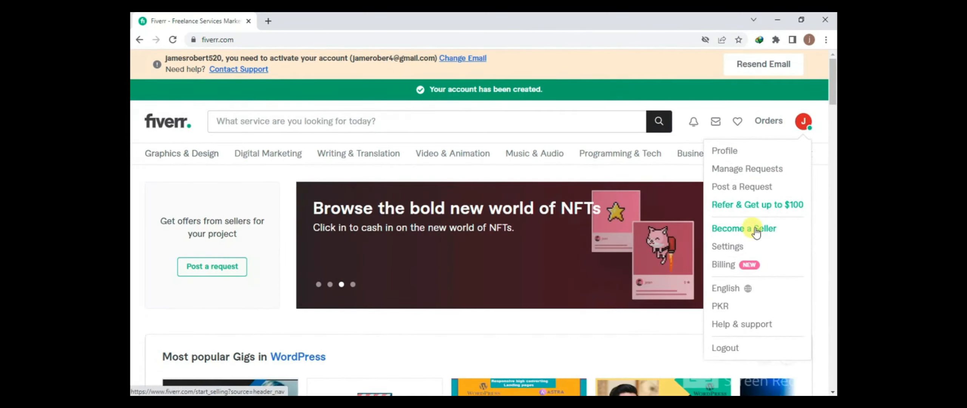
{"action": "left_click", "coordinate": [781, 229]}
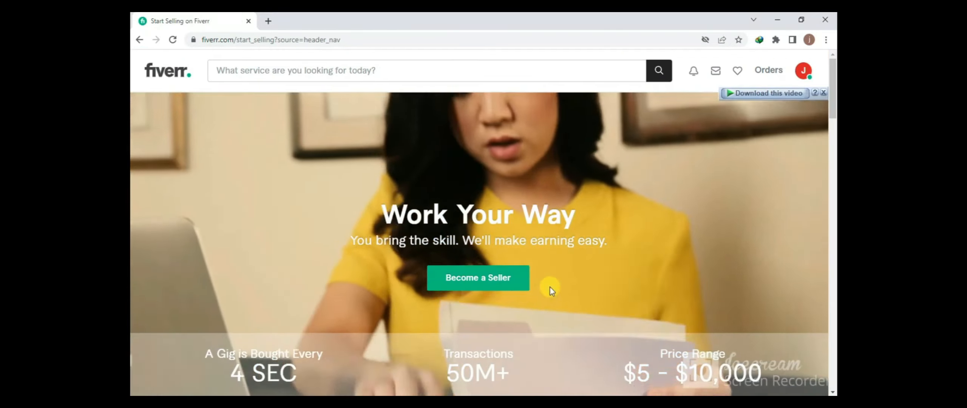
{"action": "left_click", "coordinate": [518, 281]}
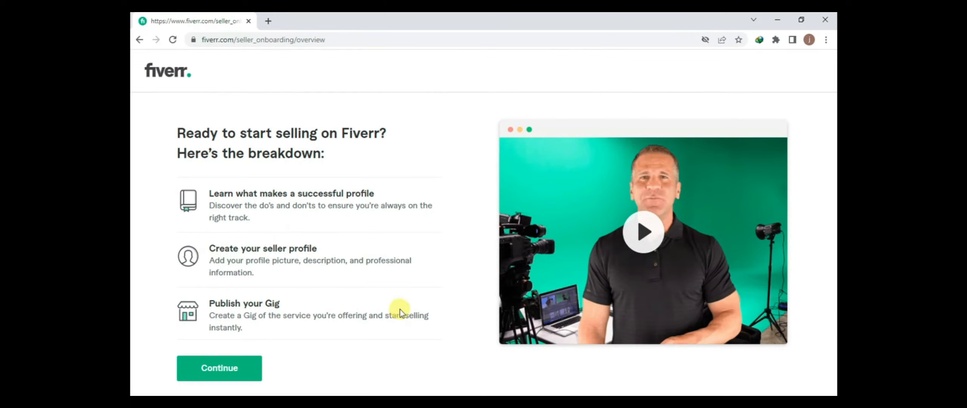
Step: Continue through the selling breakdown, do's and don'ts pages to reach Personal Info
{"action": "left_click", "coordinate": [231, 368]}
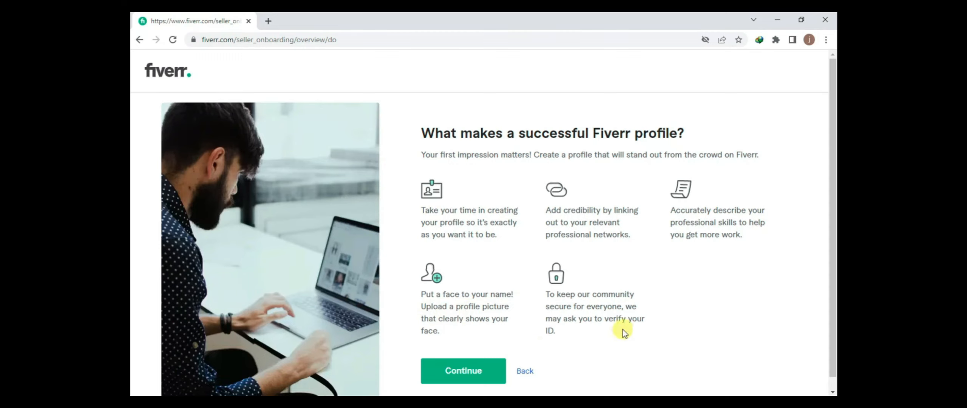
{"action": "left_click", "coordinate": [476, 370]}
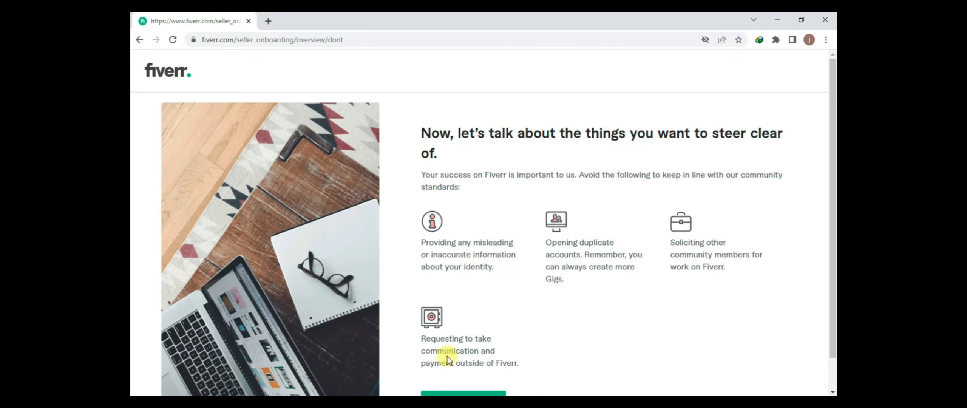
{"action": "scroll", "coordinate": [451, 374], "scroll_direction": "down", "scroll_amount": 1}
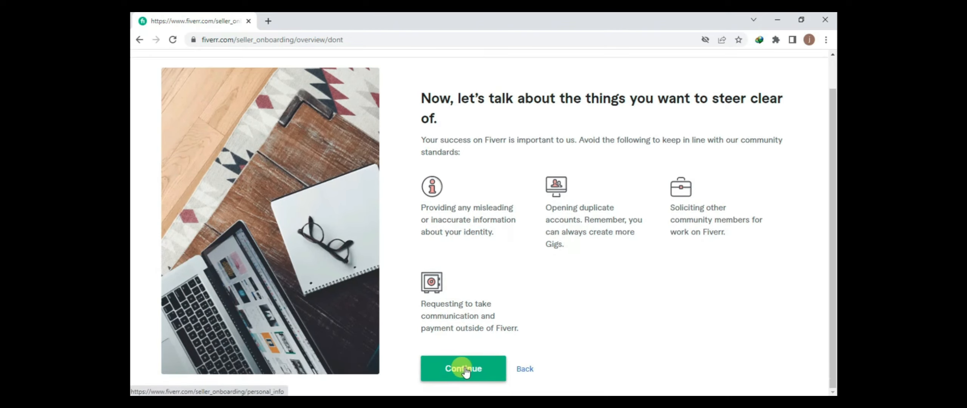
{"action": "left_click", "coordinate": [464, 369]}
Step: Enter the seller's first and last name
{"action": "left_click", "coordinate": [459, 213]}
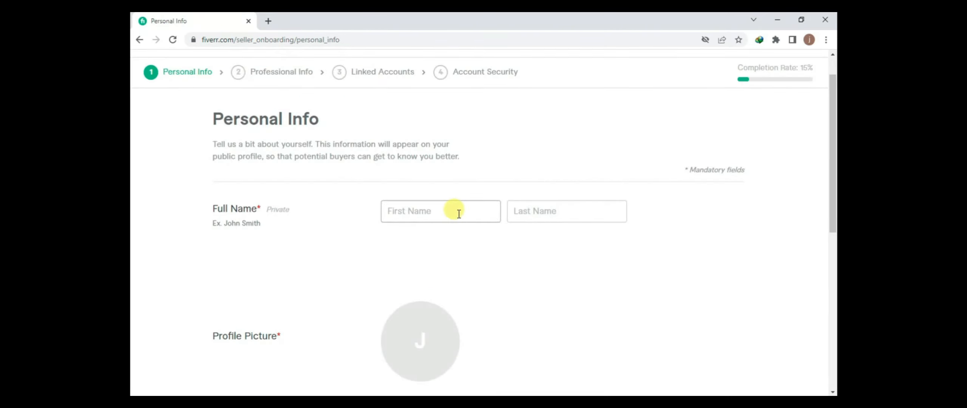
{"action": "left_click", "coordinate": [525, 208]}
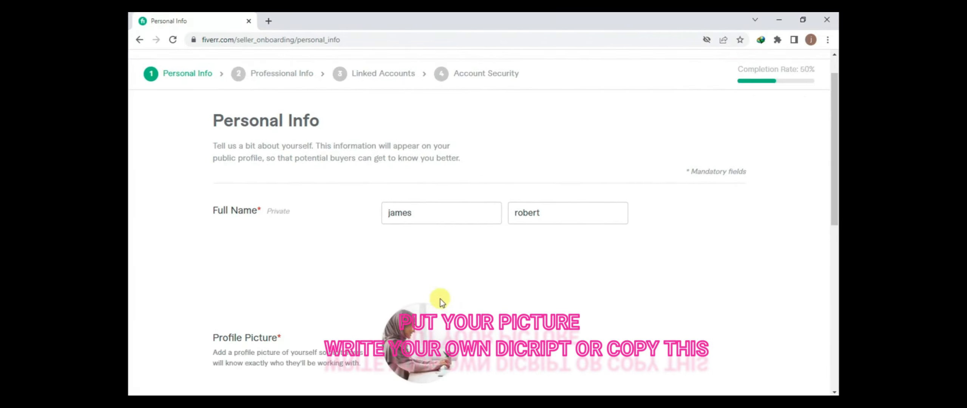
Step: Add English at Fluent and Urdu at Native/Bilingual as languages, then continue
{"action": "scroll", "coordinate": [440, 299], "scroll_direction": "down", "scroll_amount": 3}
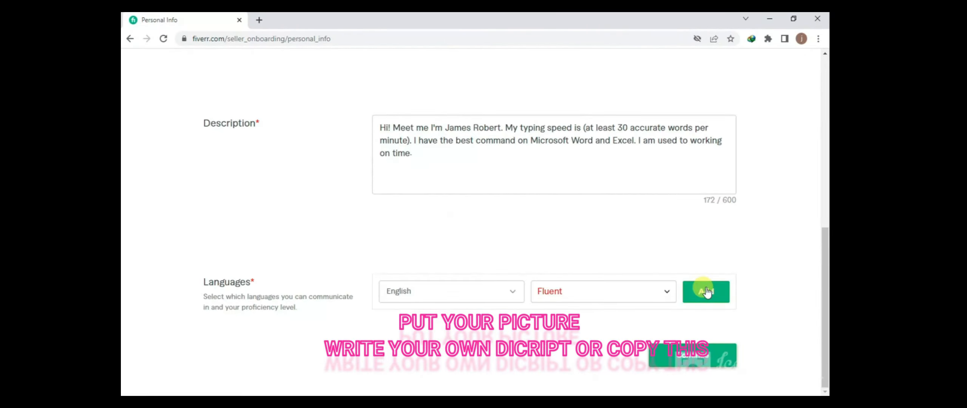
{"action": "left_click", "coordinate": [706, 292]}
{"action": "left_click", "coordinate": [705, 292]}
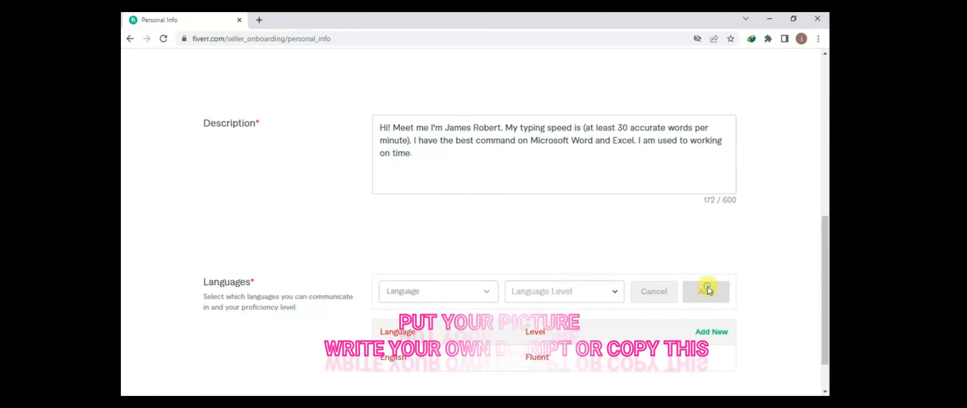
{"action": "left_click", "coordinate": [490, 293]}
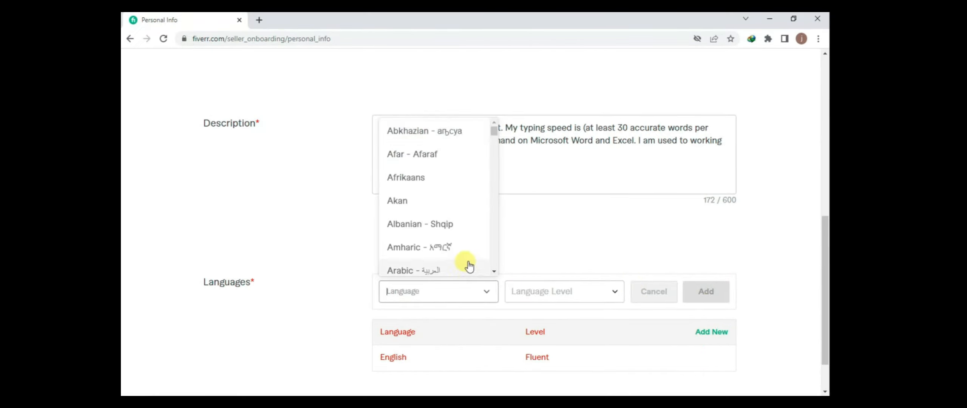
{"action": "type", "text": "u"}
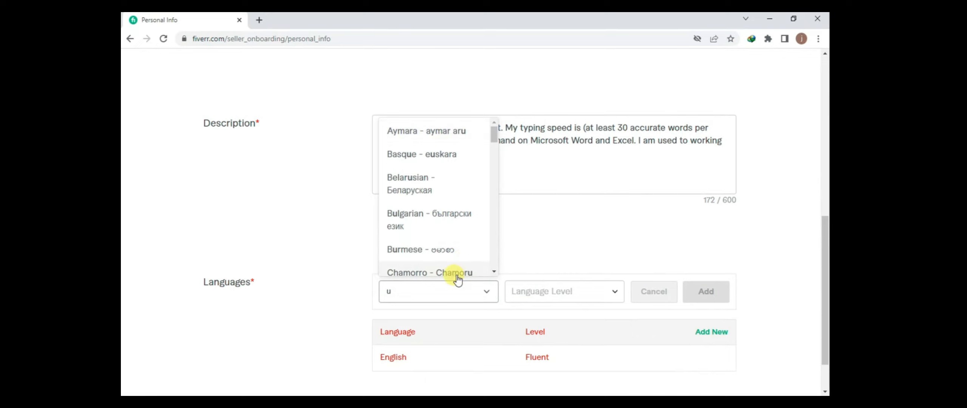
{"action": "type", "text": "rd"}
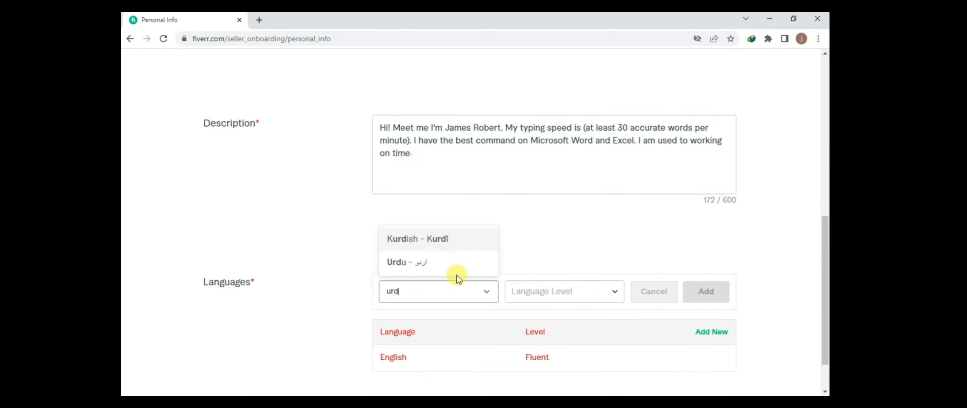
{"action": "left_click", "coordinate": [433, 270]}
{"action": "left_click", "coordinate": [575, 291]}
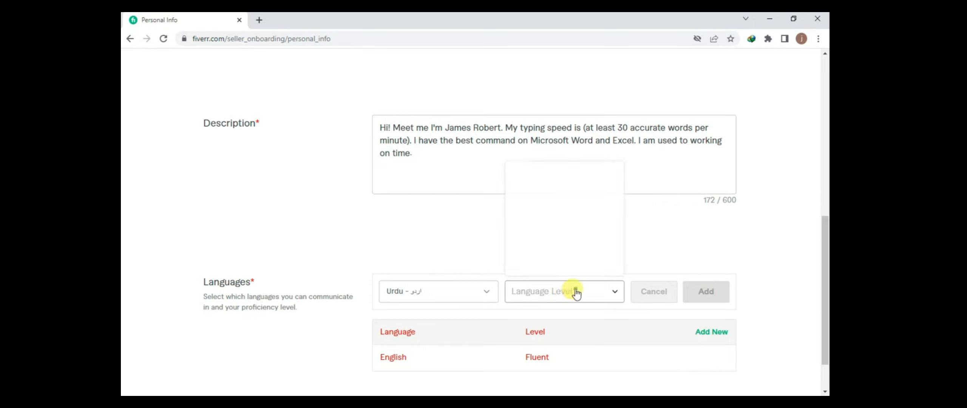
{"action": "left_click", "coordinate": [566, 257]}
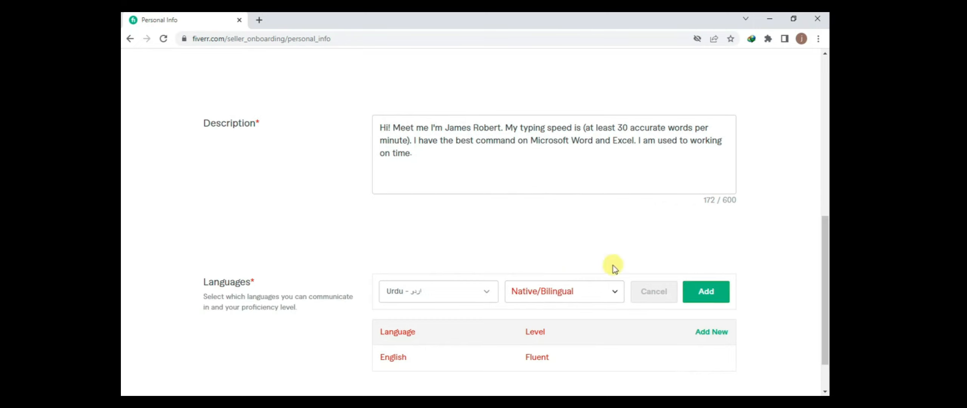
{"action": "left_click", "coordinate": [707, 291]}
{"action": "scroll", "coordinate": [718, 340], "scroll_direction": "down", "scroll_amount": 1}
{"action": "left_click", "coordinate": [714, 352]}
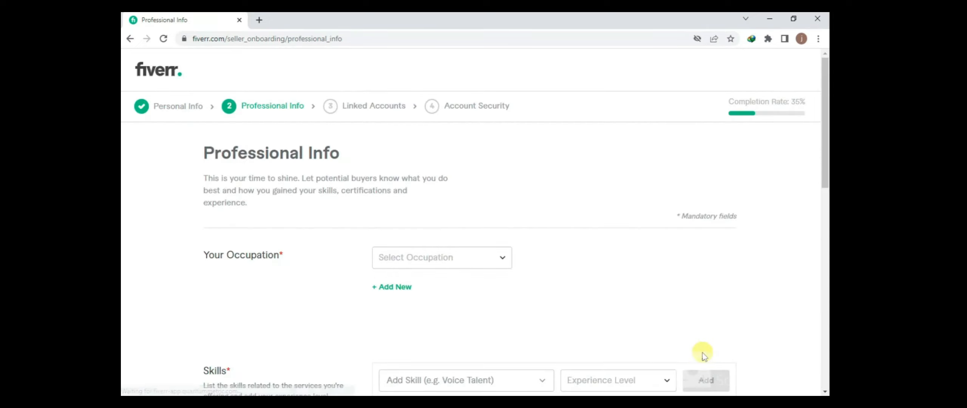
Step: Set the occupation to Other with Data Entry and Other skills ticked
{"action": "left_click", "coordinate": [501, 260]}
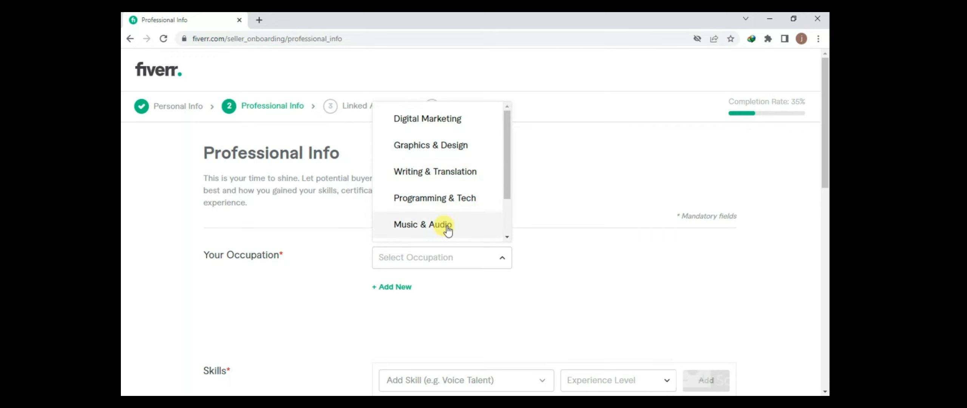
{"action": "scroll", "coordinate": [444, 223], "scroll_direction": "down", "scroll_amount": 2}
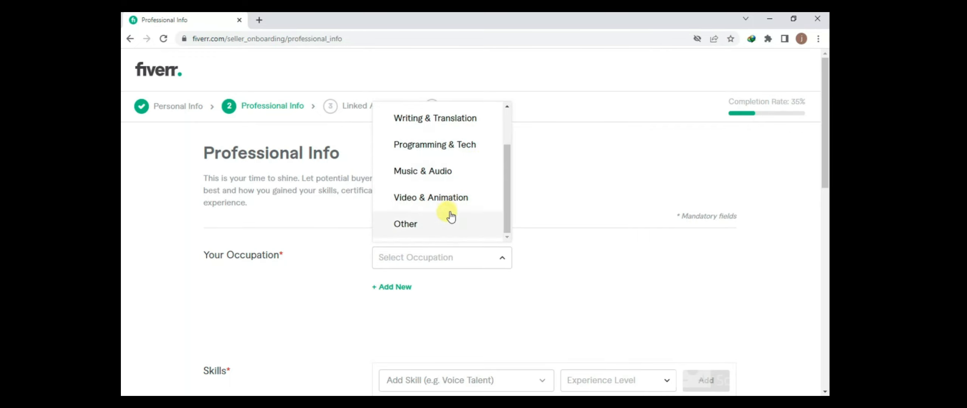
{"action": "left_click", "coordinate": [442, 224]}
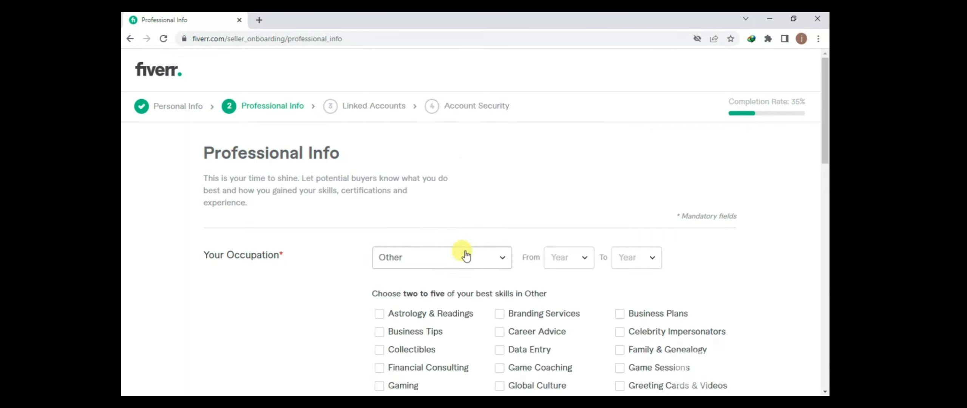
{"action": "scroll", "coordinate": [459, 255], "scroll_direction": "down", "scroll_amount": 4}
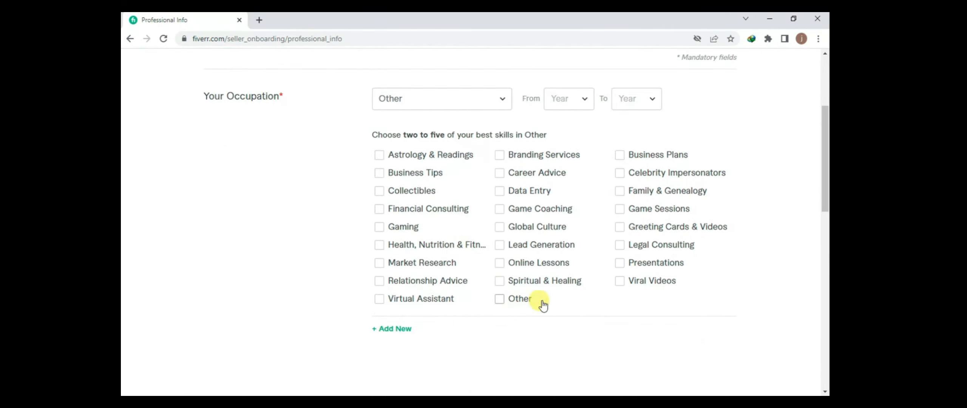
{"action": "left_click", "coordinate": [501, 191]}
{"action": "left_click", "coordinate": [507, 301]}
Step: Set the occupation years from 2017 to 2022
{"action": "scroll", "coordinate": [597, 173], "scroll_direction": "up", "scroll_amount": 2}
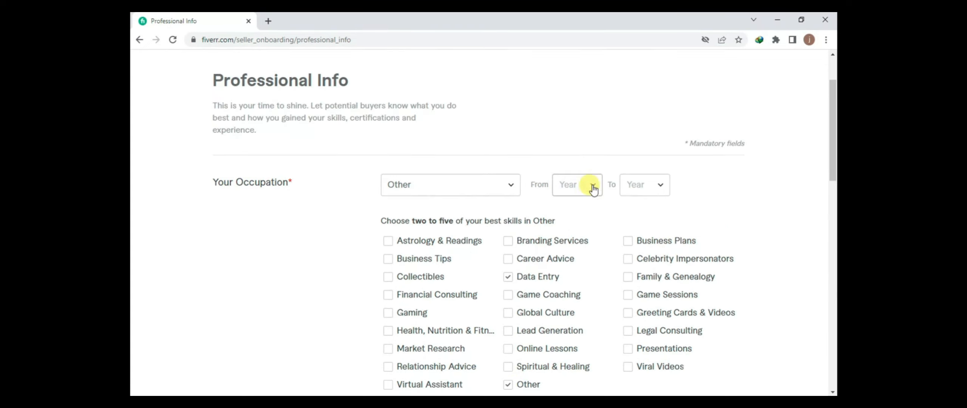
{"action": "left_click", "coordinate": [587, 184]}
{"action": "scroll", "coordinate": [579, 290], "scroll_direction": "down", "scroll_amount": 2}
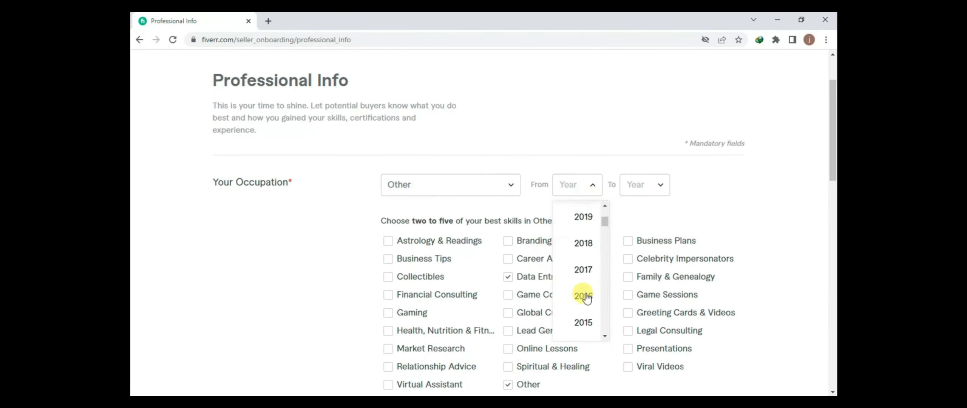
{"action": "left_click", "coordinate": [588, 270]}
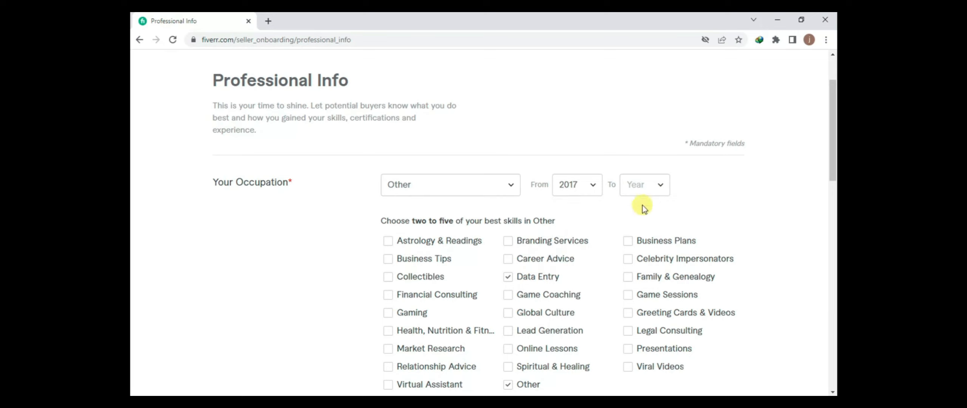
{"action": "left_click", "coordinate": [655, 185]}
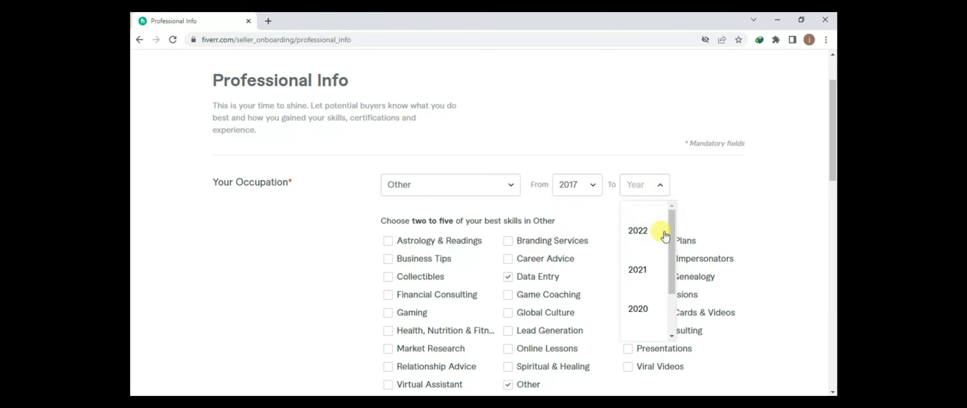
{"action": "left_click", "coordinate": [656, 232]}
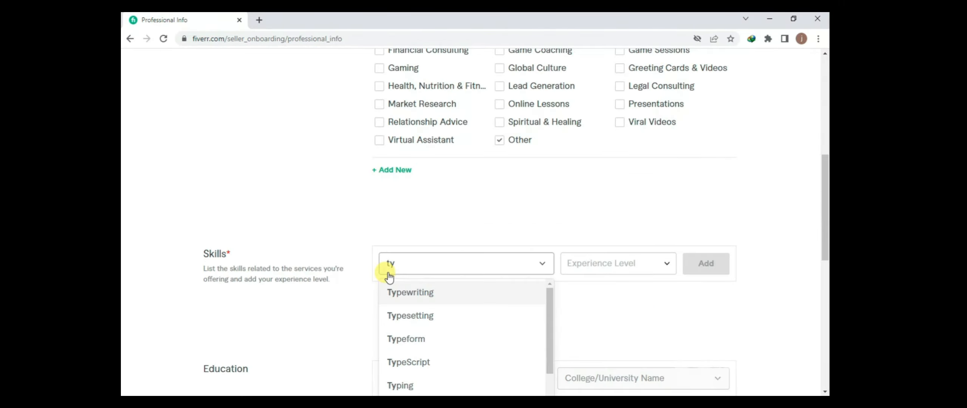
Step: Add Typewriting as a skill at Expert level
{"action": "type", "text": "pe"}
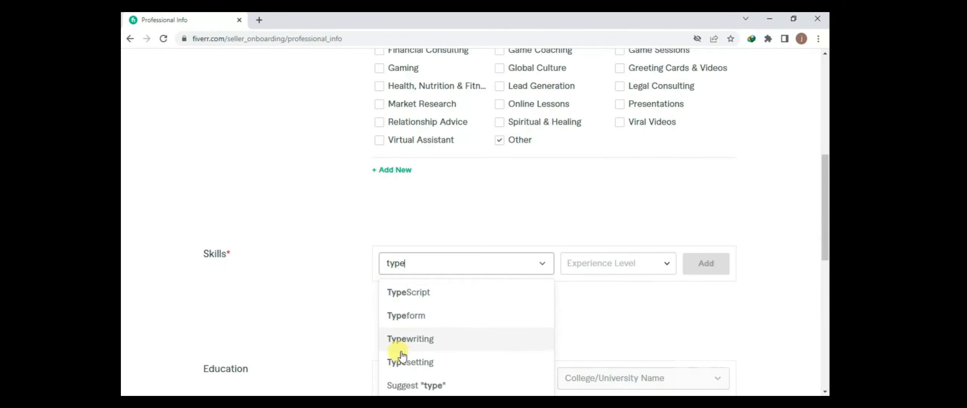
{"action": "left_click", "coordinate": [404, 347]}
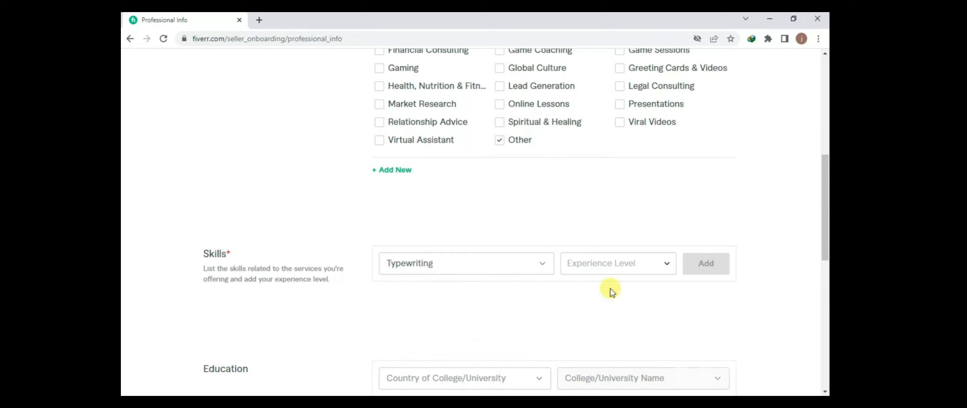
{"action": "left_click", "coordinate": [634, 268]}
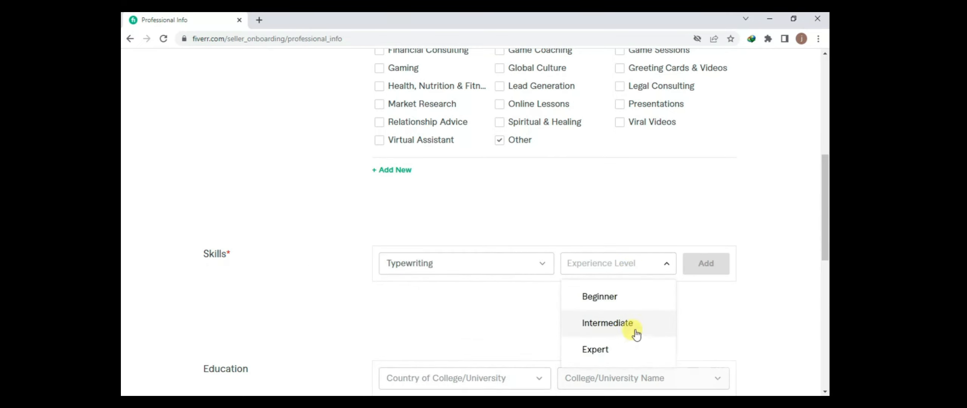
{"action": "left_click", "coordinate": [611, 345]}
{"action": "left_click", "coordinate": [699, 265]}
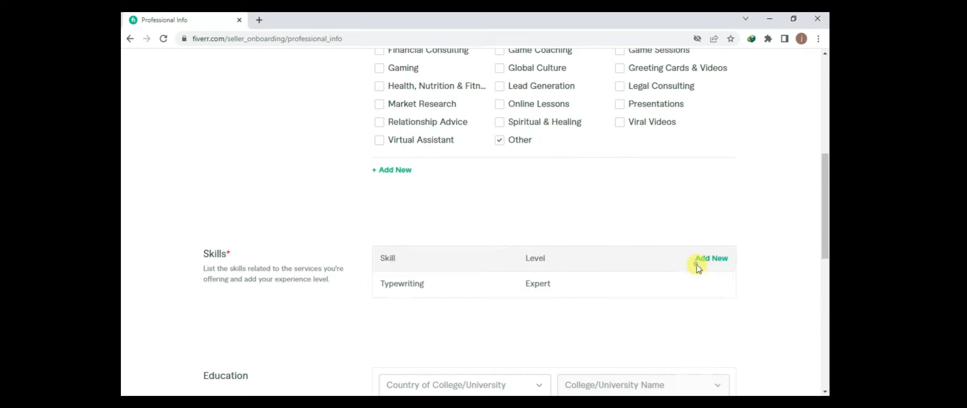
Step: Add Data entry as an Expert-level skill and continue to Linked Accounts
{"action": "left_click", "coordinate": [699, 260]}
{"action": "left_click", "coordinate": [477, 215]}
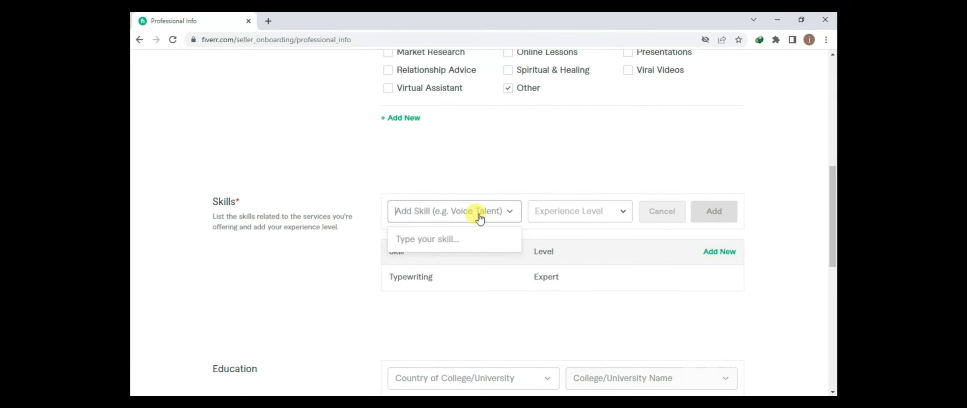
{"action": "type", "text": "data entr"}
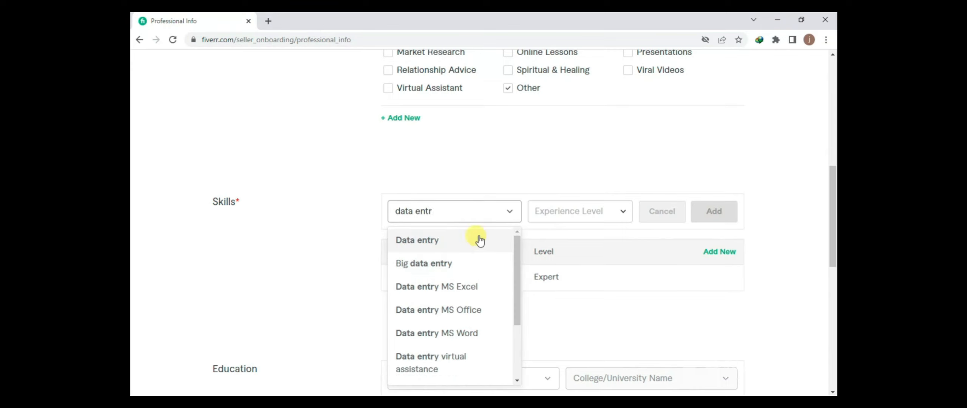
{"action": "left_click", "coordinate": [470, 240]}
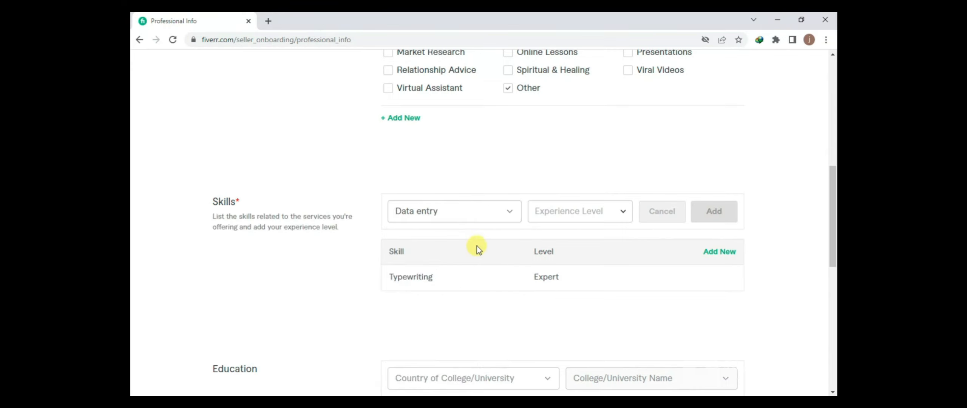
{"action": "left_click", "coordinate": [574, 213]}
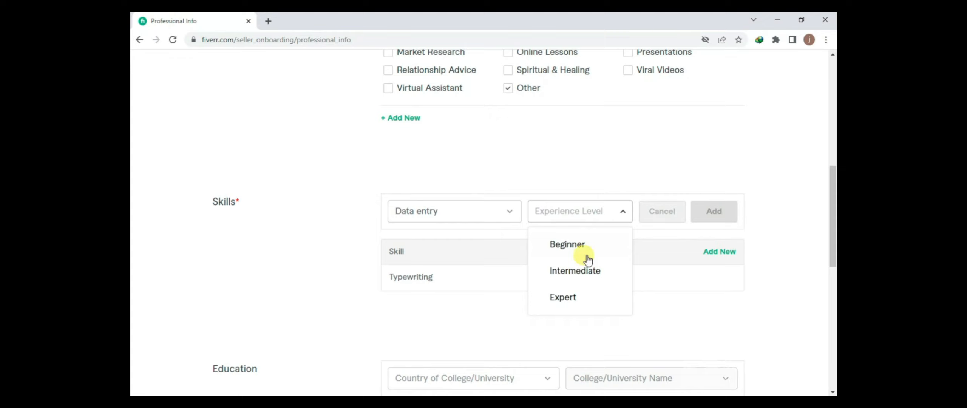
{"action": "left_click", "coordinate": [565, 297]}
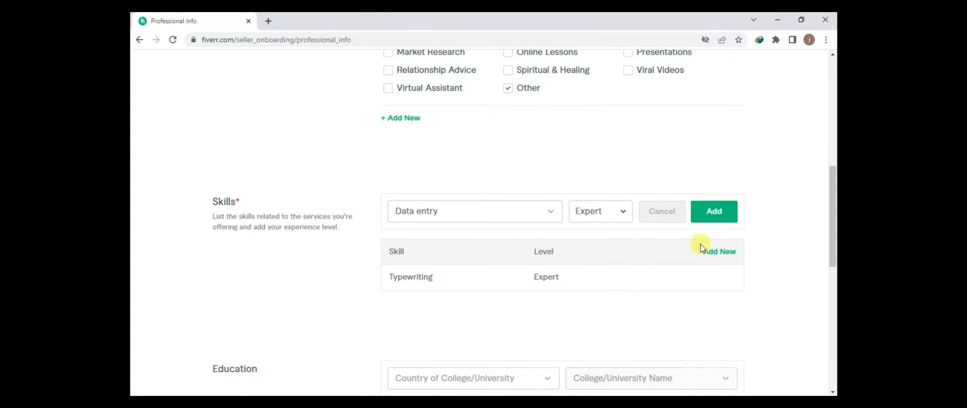
{"action": "left_click", "coordinate": [706, 220]}
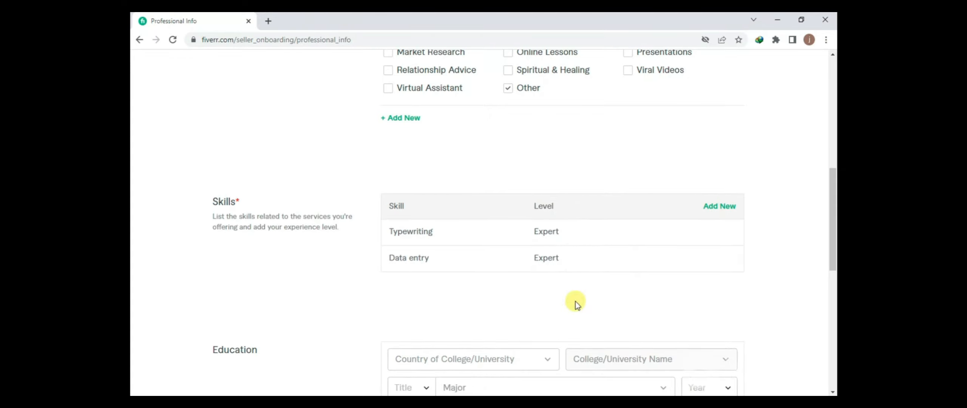
{"action": "scroll", "coordinate": [475, 242], "scroll_direction": "down", "scroll_amount": 3}
{"action": "scroll", "coordinate": [484, 283], "scroll_direction": "down", "scroll_amount": 4}
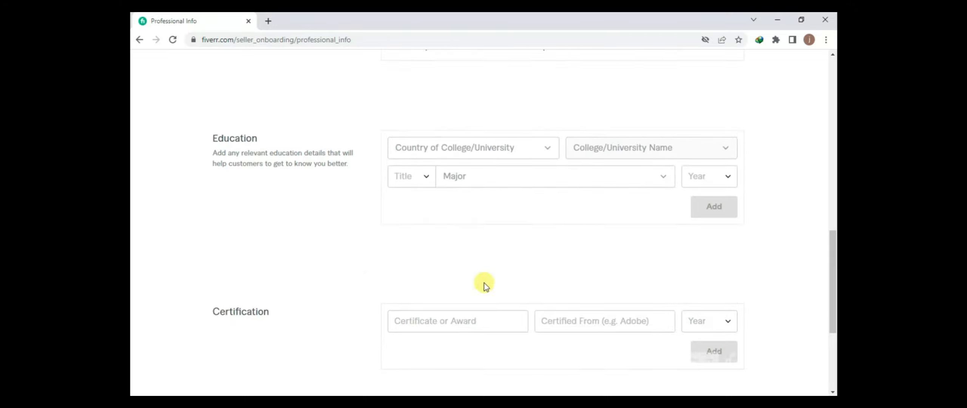
{"action": "scroll", "coordinate": [437, 268], "scroll_direction": "down", "scroll_amount": 4}
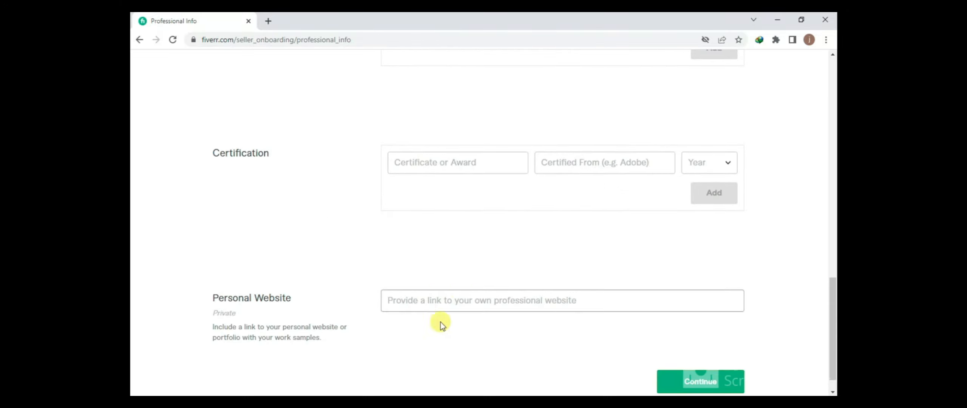
{"action": "left_click", "coordinate": [682, 363]}
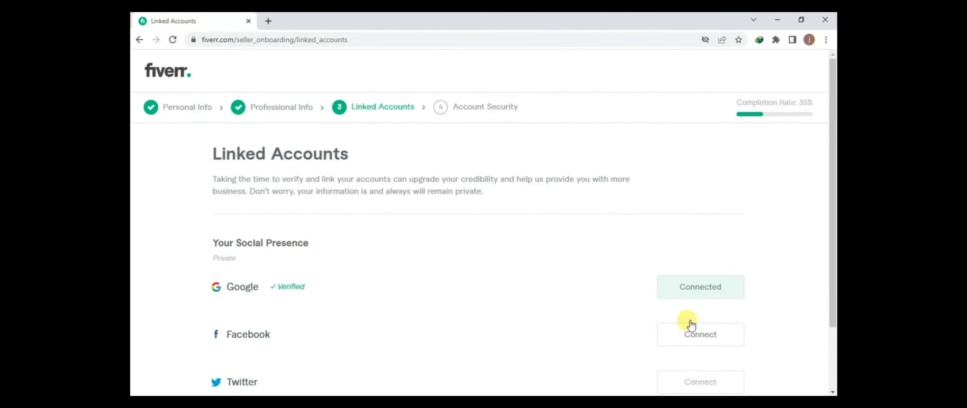
Step: Leave only Google linked and continue to Account Security
{"action": "scroll", "coordinate": [538, 271], "scroll_direction": "down", "scroll_amount": 2}
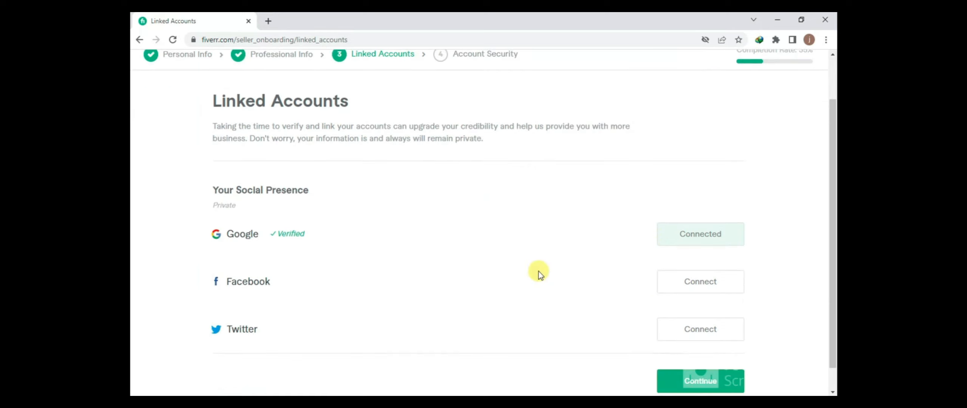
{"action": "scroll", "coordinate": [538, 272], "scroll_direction": "down", "scroll_amount": 1}
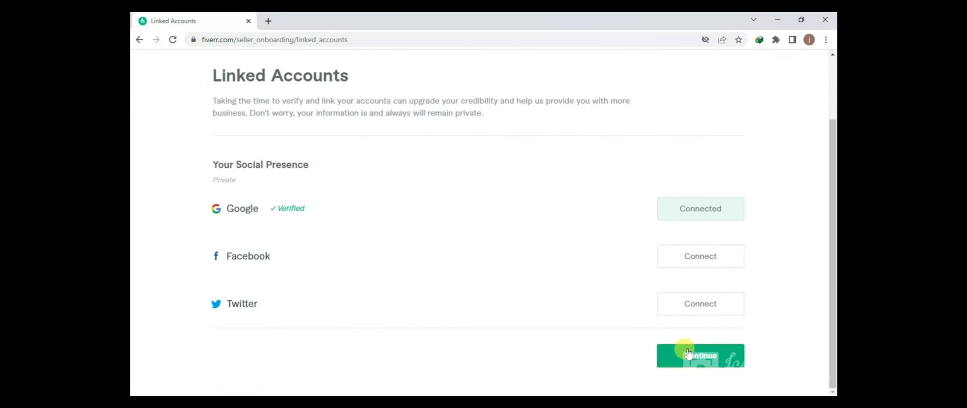
{"action": "left_click", "coordinate": [699, 361]}
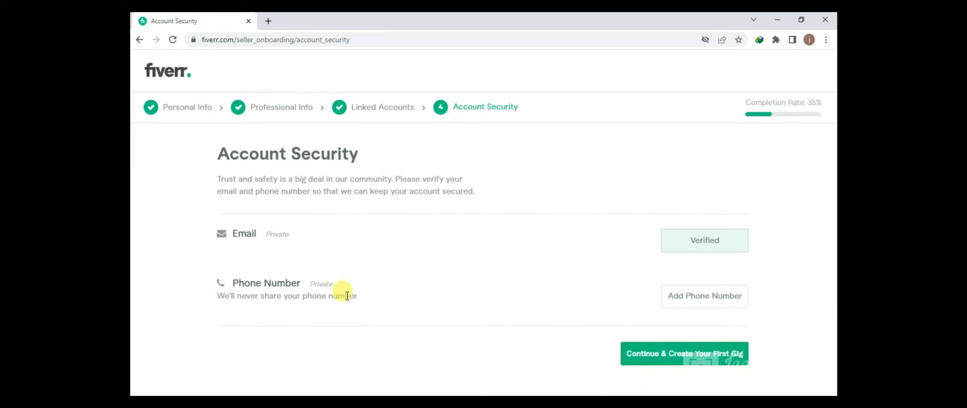
Step: Add a Pakistan phone number and verify it with the SMS code
{"action": "left_click", "coordinate": [693, 296]}
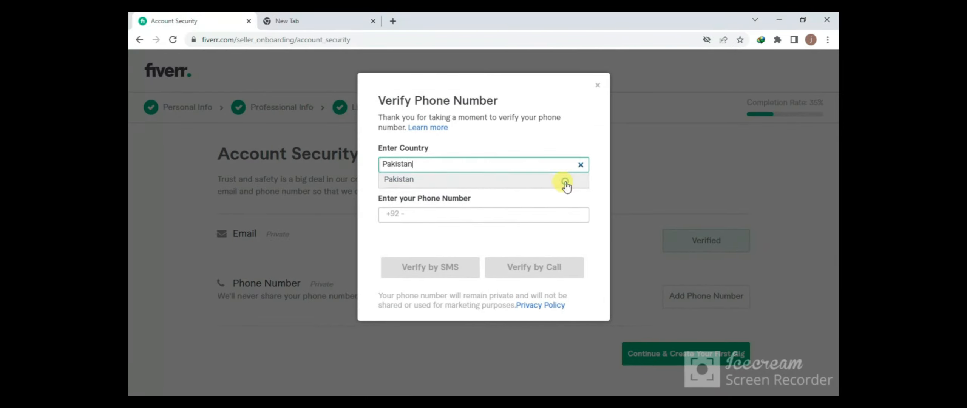
{"action": "left_click", "coordinate": [509, 211]}
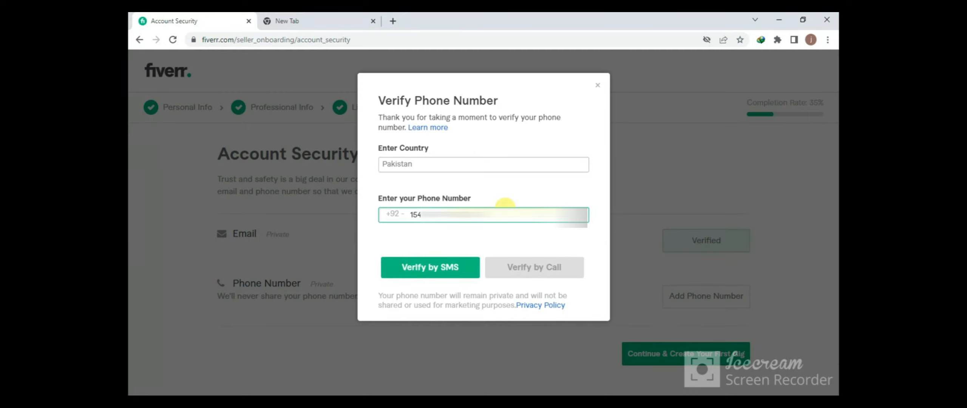
{"action": "left_click", "coordinate": [410, 214]}
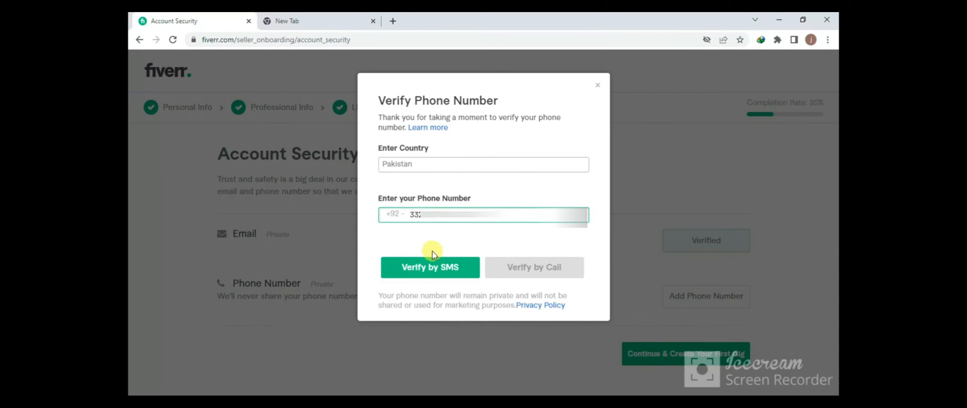
{"action": "left_click", "coordinate": [451, 268]}
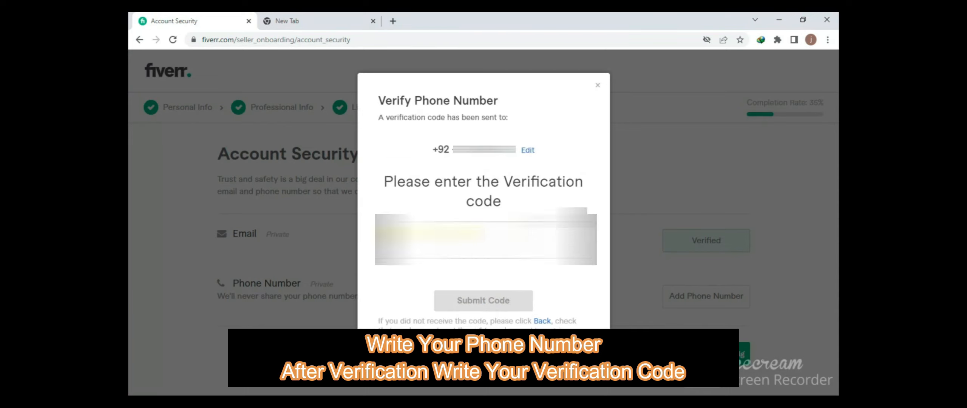
{"action": "type", "text": "*"}
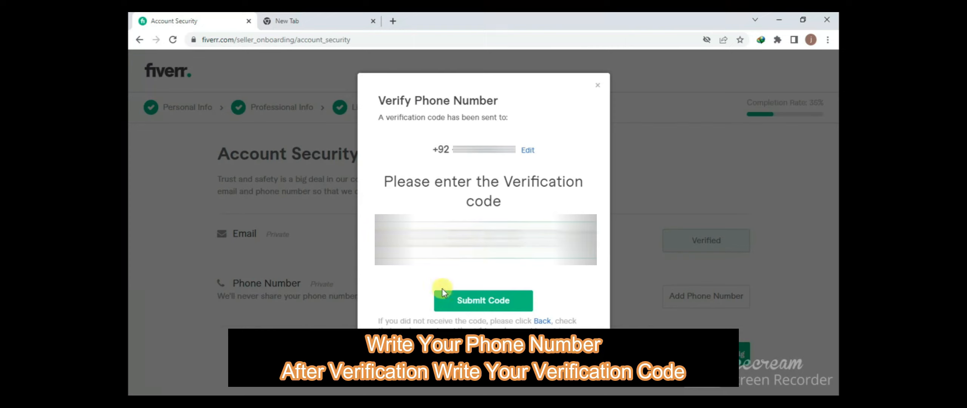
{"action": "left_click", "coordinate": [458, 299]}
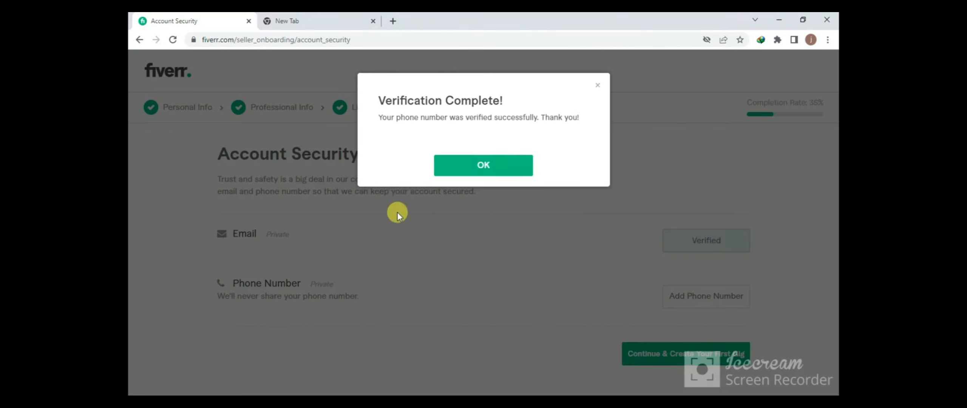
{"action": "left_click", "coordinate": [460, 165]}
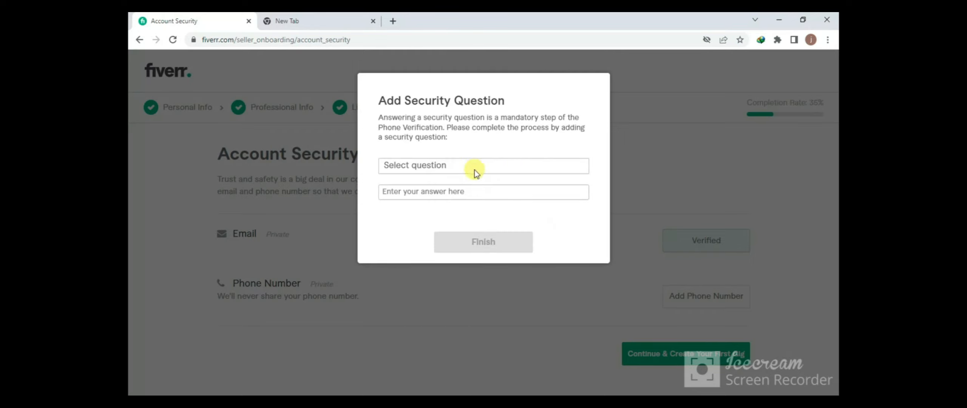
Step: Save the first-pet security question with its answer and finish account security
{"action": "left_click", "coordinate": [484, 166]}
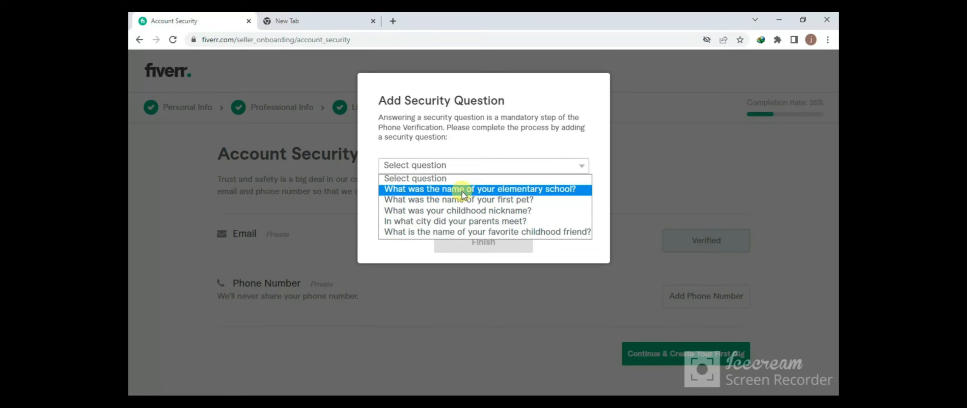
{"action": "left_click", "coordinate": [443, 201]}
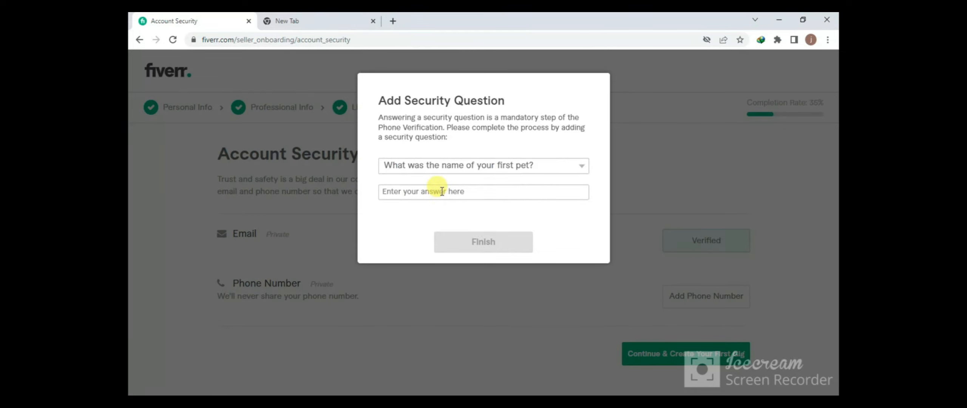
{"action": "left_click", "coordinate": [426, 192]}
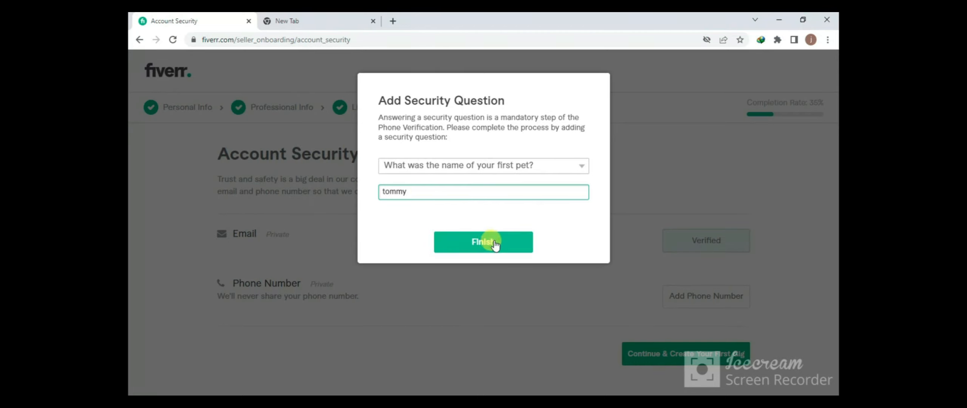
{"action": "left_click", "coordinate": [497, 243]}
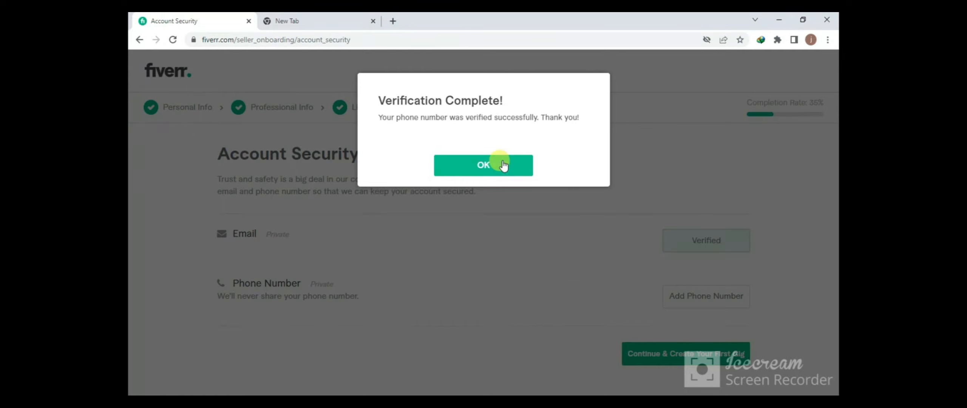
{"action": "left_click", "coordinate": [483, 165]}
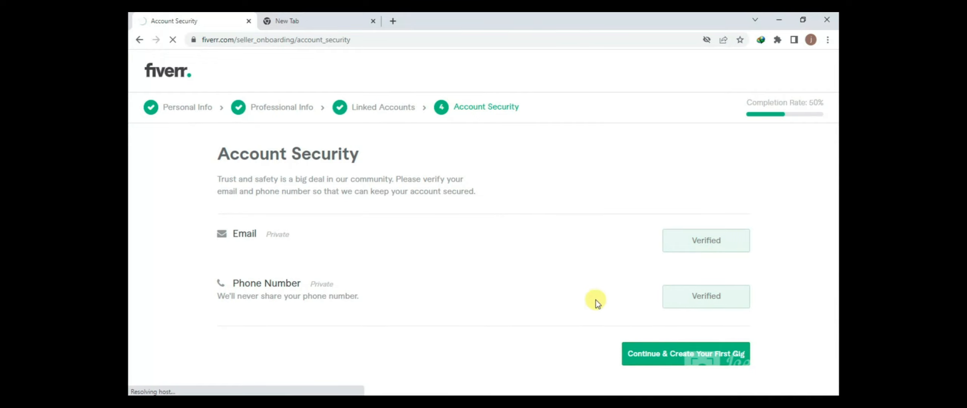
{"action": "left_click", "coordinate": [697, 352]}
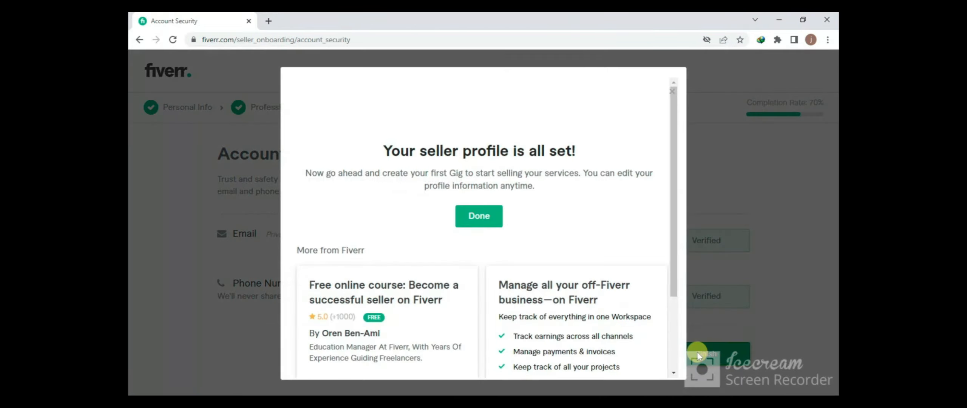
Step: Start a gig titled 'do data entry and copy paste' with Data collection service type
{"action": "left_click", "coordinate": [485, 219]}
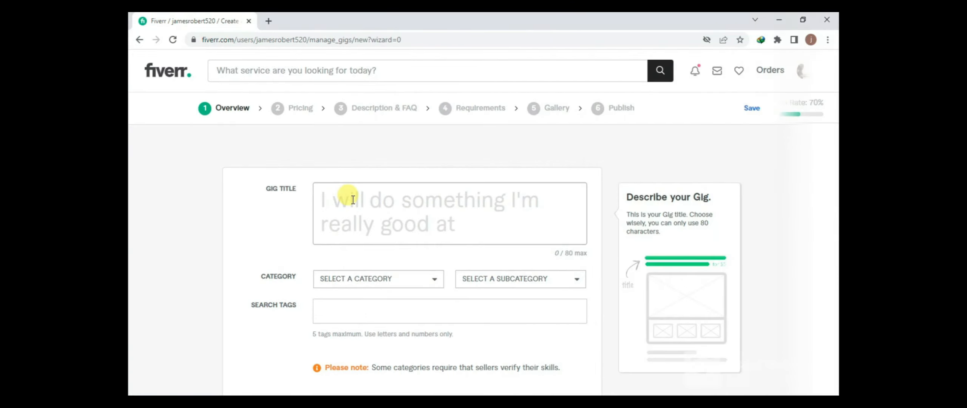
{"action": "left_click", "coordinate": [349, 198]}
{"action": "type", "text": "do data"}
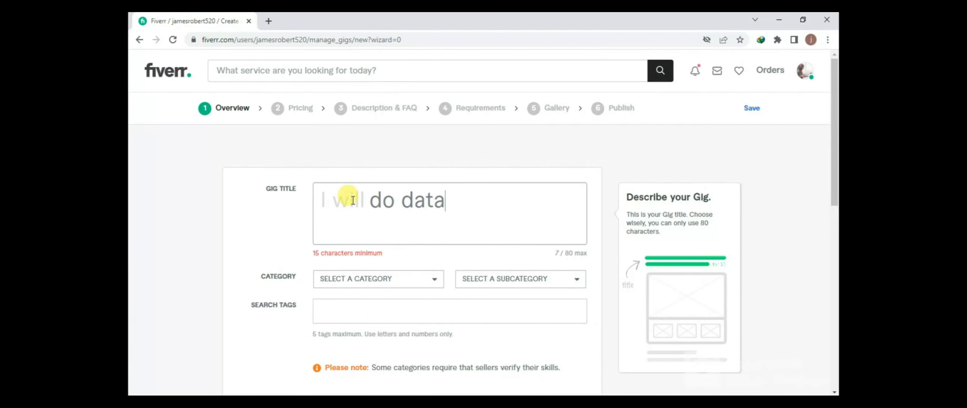
{"action": "type", "text": " entry and copy paste"}
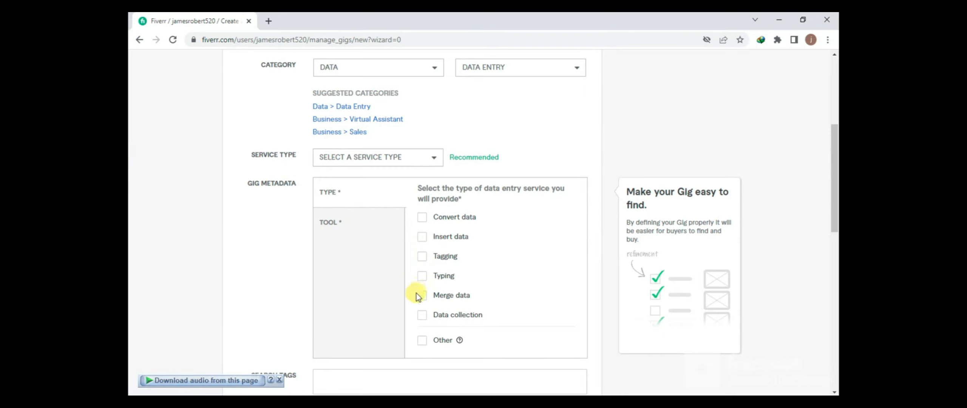
{"action": "left_click", "coordinate": [422, 319]}
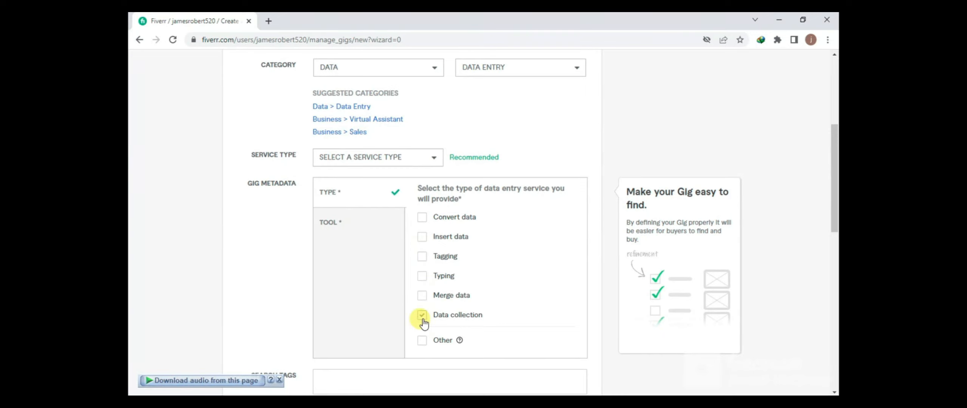
Step: Tick Word, Google Docs, Excel and InPage as the gig's tools
{"action": "left_click", "coordinate": [332, 219]}
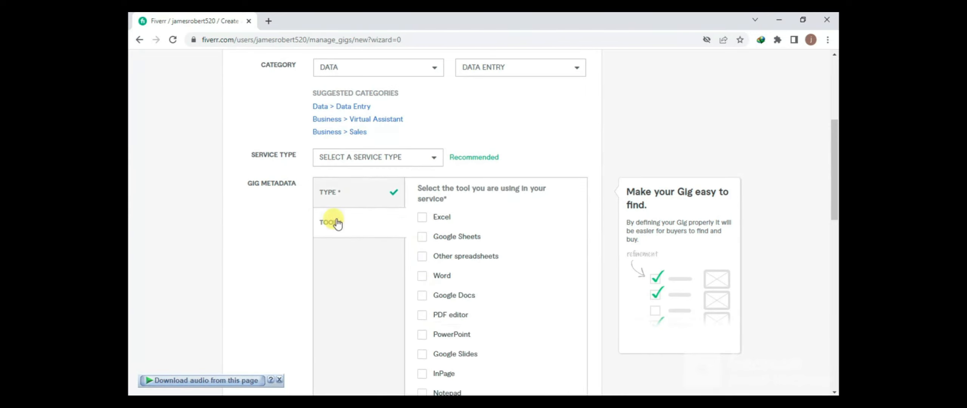
{"action": "scroll", "coordinate": [401, 231], "scroll_direction": "down", "scroll_amount": 1}
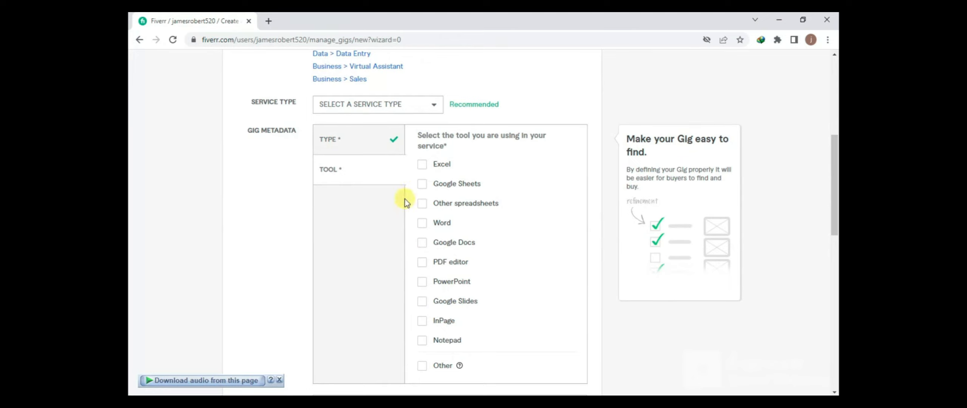
{"action": "left_click", "coordinate": [418, 224]}
{"action": "left_click", "coordinate": [422, 243]}
{"action": "left_click", "coordinate": [421, 166]}
{"action": "left_click", "coordinate": [420, 321]}
{"action": "scroll", "coordinate": [407, 315], "scroll_direction": "down", "scroll_amount": 1}
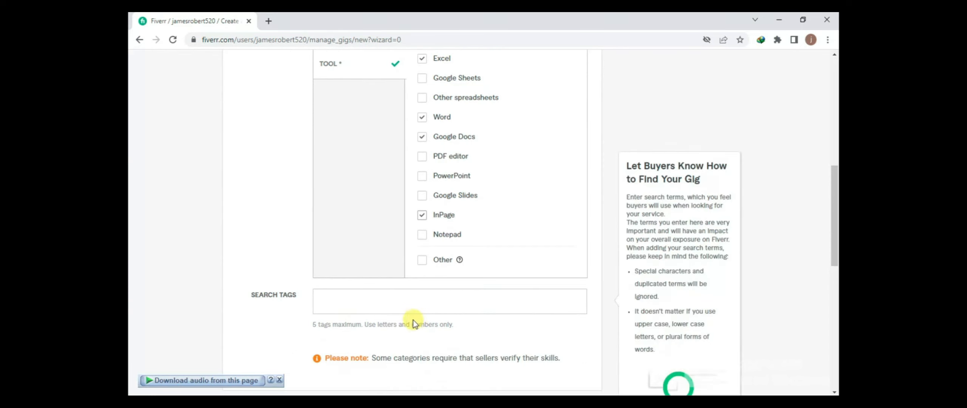
Step: Add COPY PASTE and TYPEWRITING as search tags
{"action": "type", "text": "Copy"}
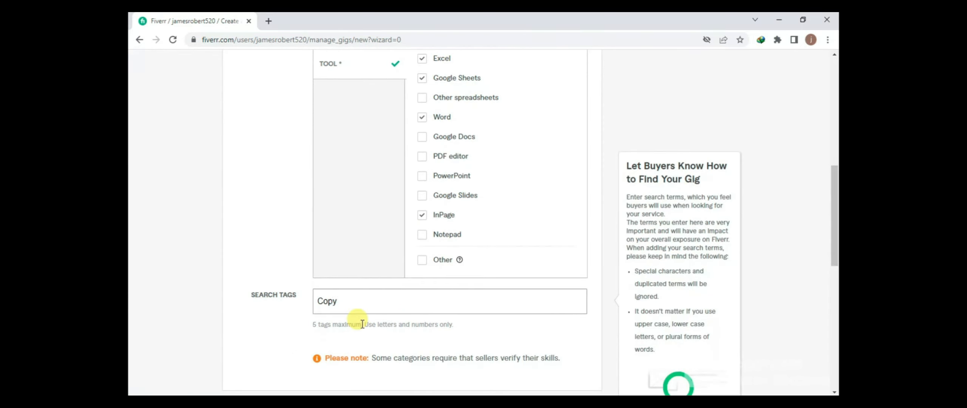
{"action": "type", "text": " paste"}
{"action": "key", "text": "Return"}
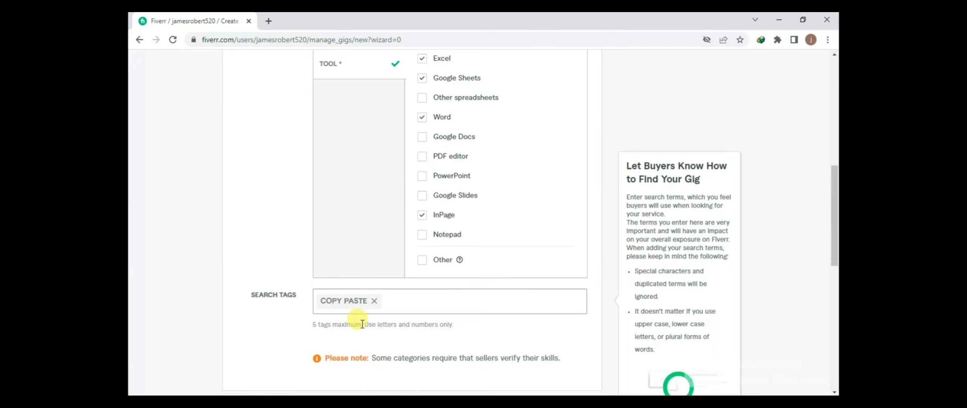
{"action": "type", "text": "ty"}
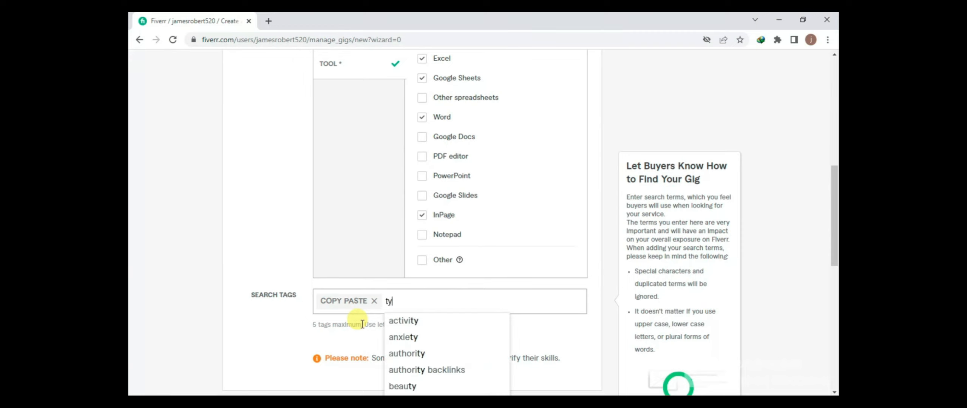
{"action": "key", "text": "BackSpace"}
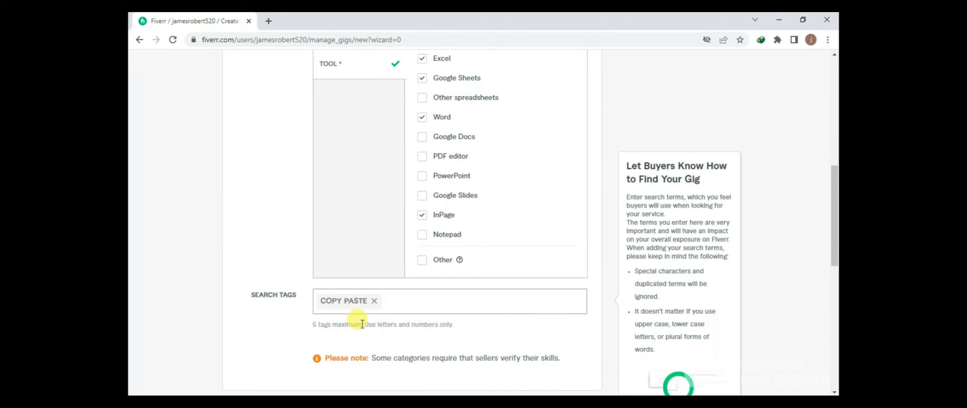
{"action": "type", "text": "Typewriting"}
{"action": "key", "text": "Return"}
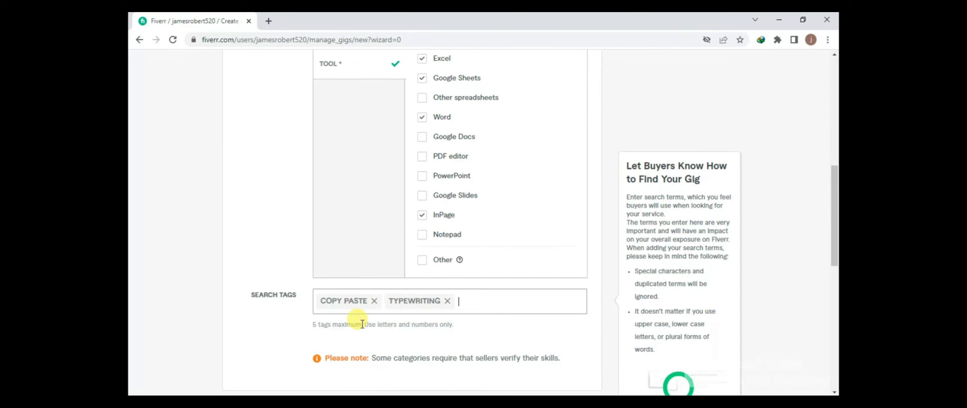
Step: Add the DATA ENTRY and DATA COLLECTION tags, type 'big data entry', and save the overview
{"action": "type", "text": "data"}
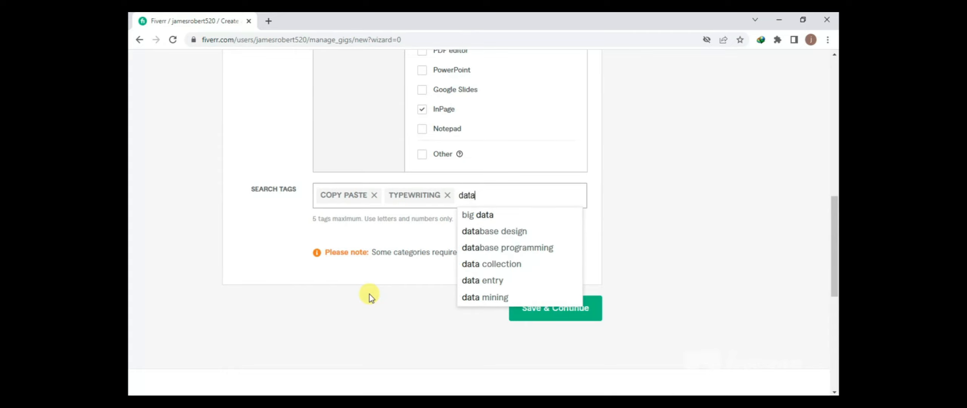
{"action": "type", "text": " entr"}
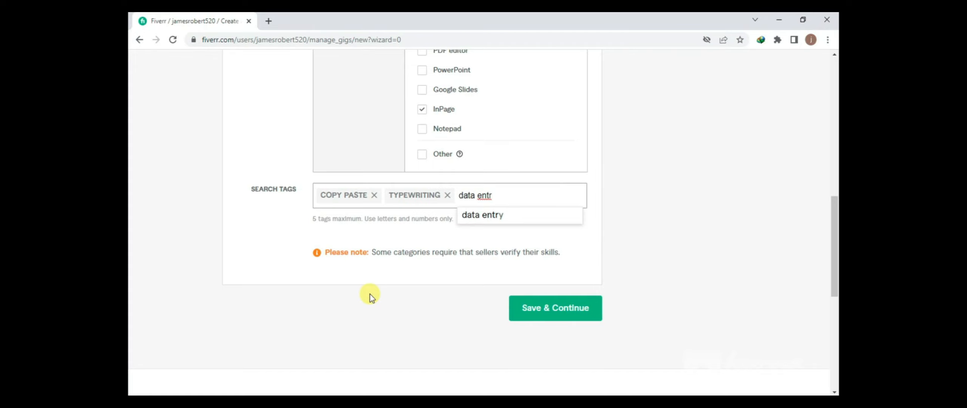
{"action": "left_click", "coordinate": [472, 223]}
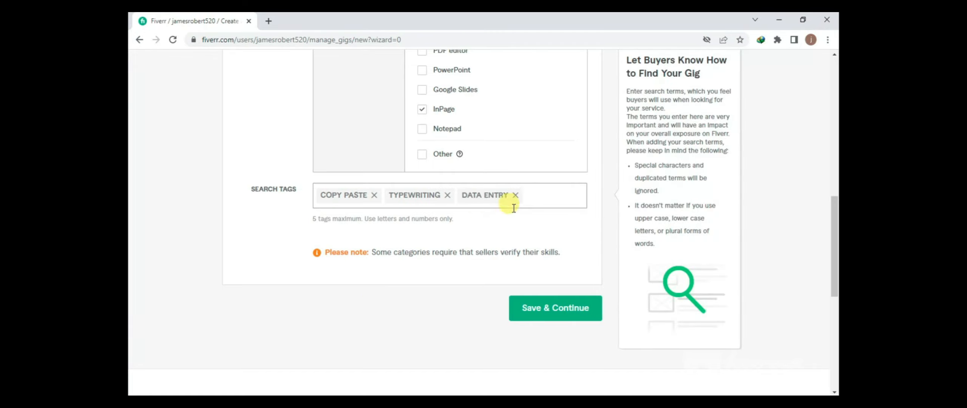
{"action": "type", "text": "da"}
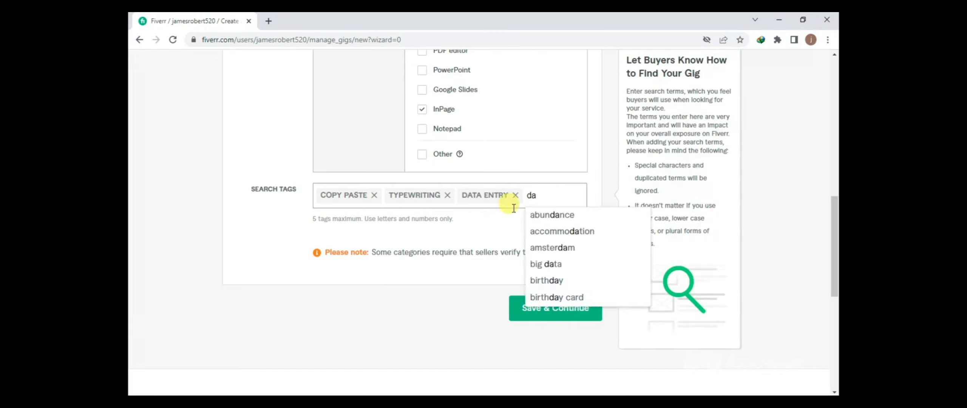
{"action": "type", "text": "ta col"}
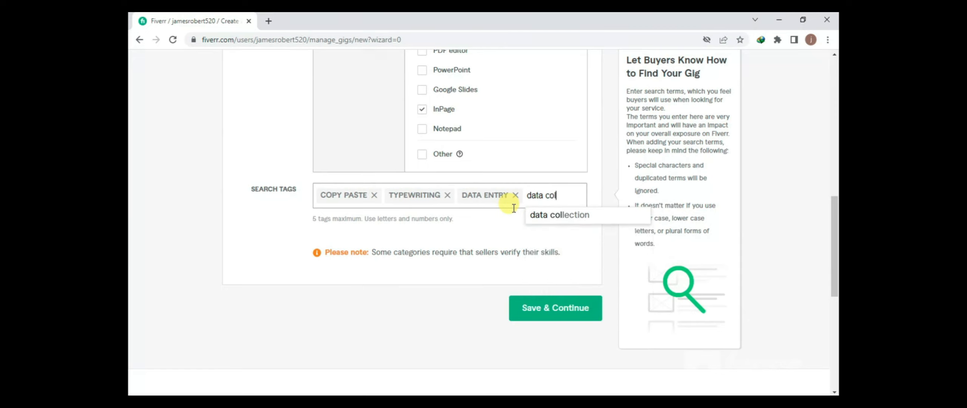
{"action": "left_click", "coordinate": [552, 219]}
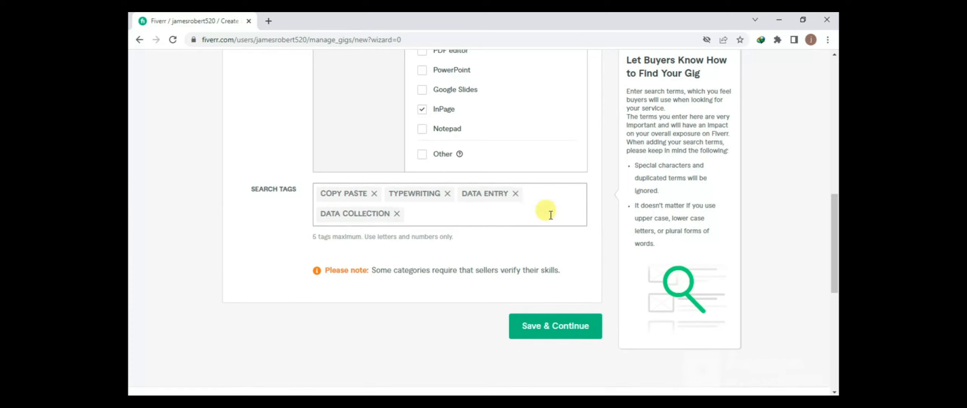
{"action": "type", "text": "bi"}
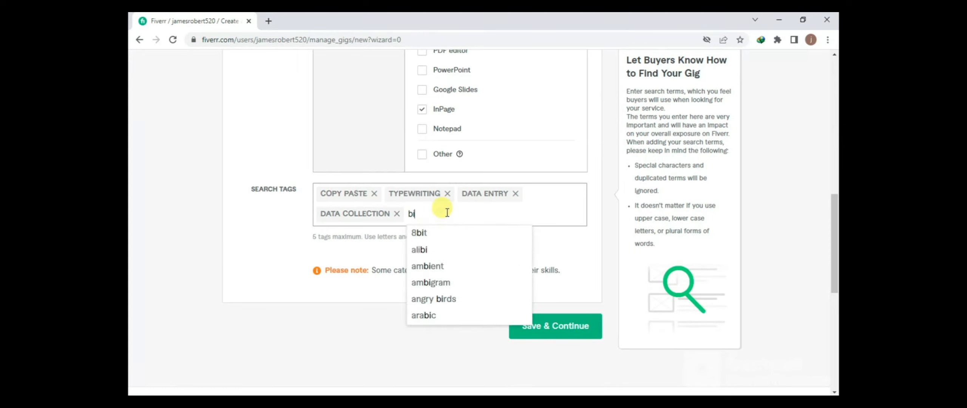
{"action": "type", "text": "g daa"}
{"action": "key", "text": "BackSpace"}
{"action": "type", "text": "ta "}
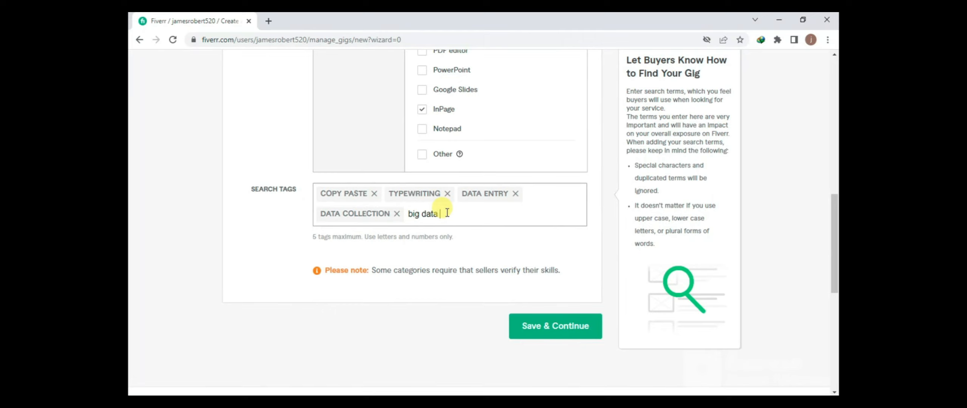
{"action": "type", "text": "entry"}
{"action": "left_click", "coordinate": [523, 320]}
Step: Title the Basic, Standard and Premium packages '20 sheets in 1 day', '50 sheets in 5 days', '100 sheets in 7 days'
{"action": "left_click", "coordinate": [374, 299]}
{"action": "type", "text": "20 sheets"}
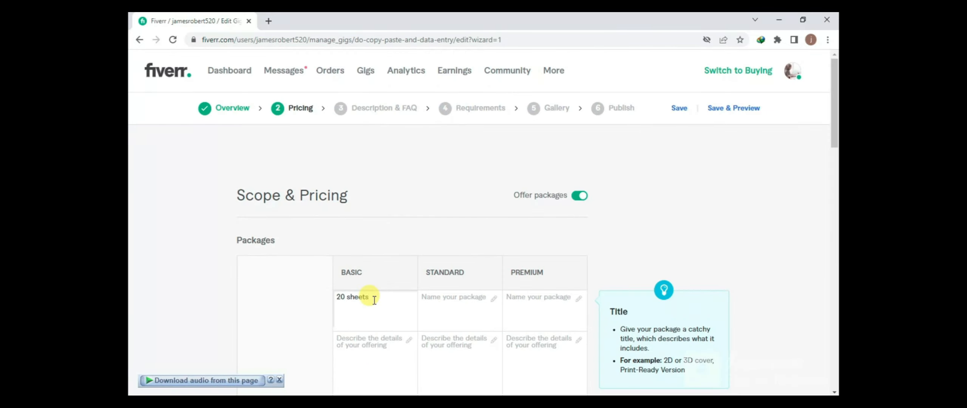
{"action": "type", "text": " in 1 day"}
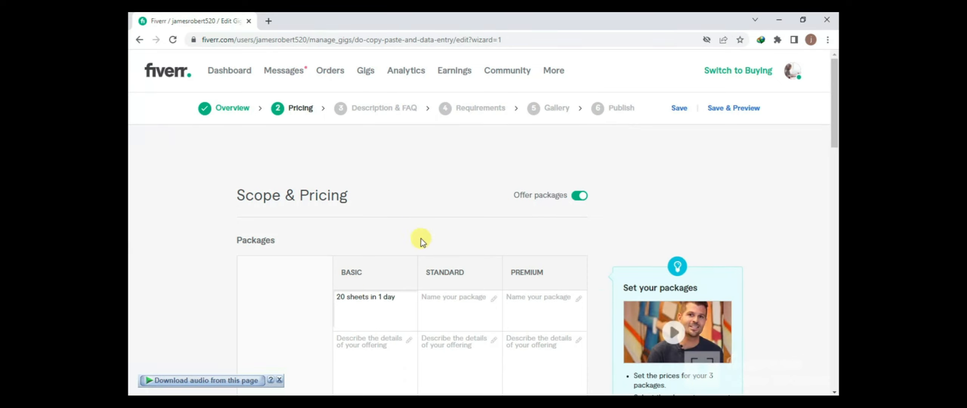
{"action": "left_click", "coordinate": [450, 306]}
{"action": "type", "text": "50"}
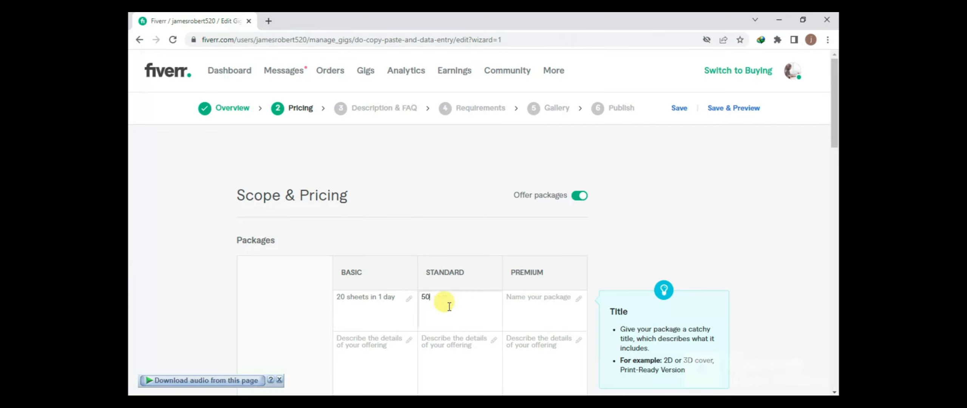
{"action": "type", "text": " sheets in 5 days"}
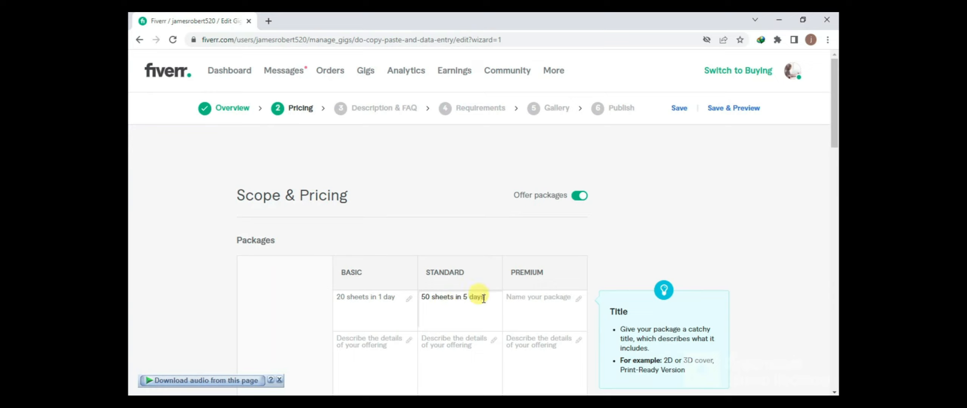
{"action": "left_click", "coordinate": [513, 299]}
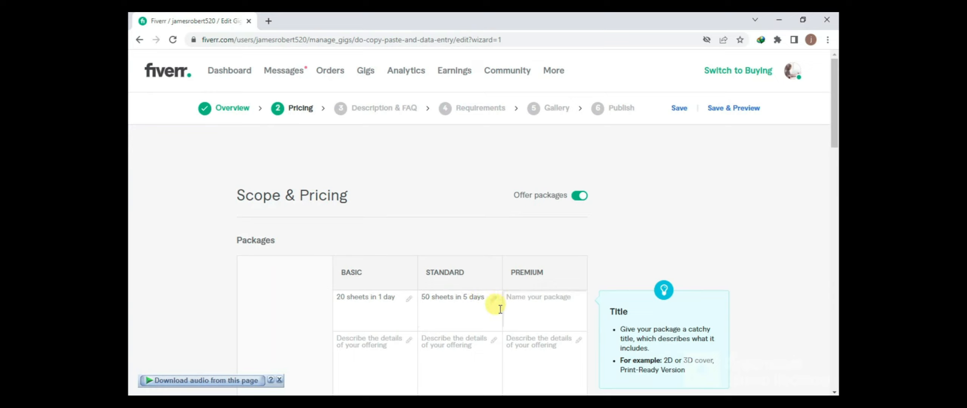
{"action": "type", "text": "100 sheets in 7 days"}
{"action": "scroll", "coordinate": [487, 314], "scroll_direction": "down", "scroll_amount": 1}
Step: Enter '5 time revision', '7 time revision' and '9 time revision' as the Basic, Standard and Premium descriptions
{"action": "left_click", "coordinate": [365, 287]}
{"action": "type", "text": "5 time revisi"}
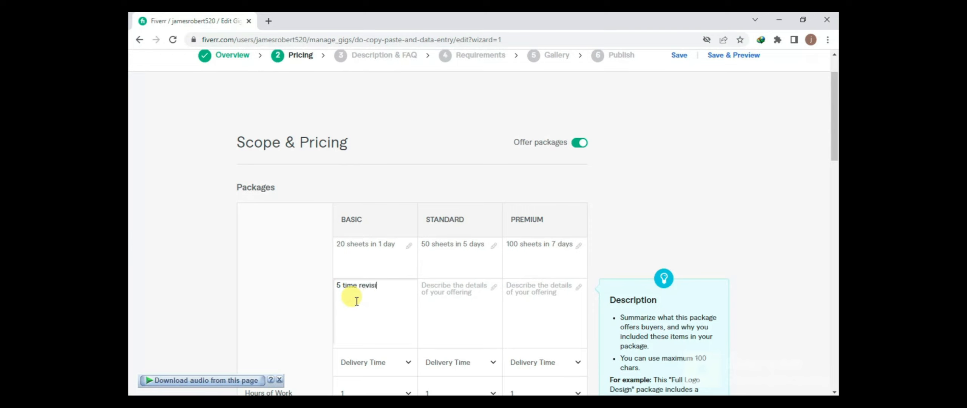
{"action": "type", "text": "on"}
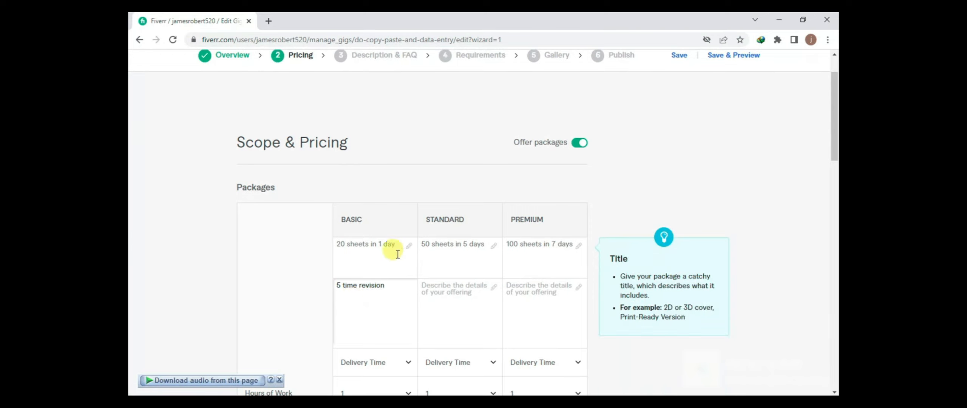
{"action": "left_click", "coordinate": [445, 287]}
{"action": "type", "text": "7 time"}
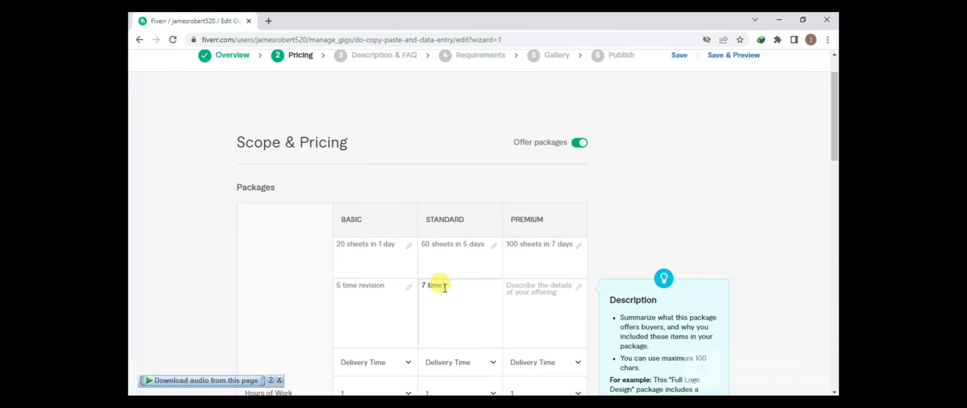
{"action": "type", "text": " revision"}
{"action": "left_click", "coordinate": [511, 288]}
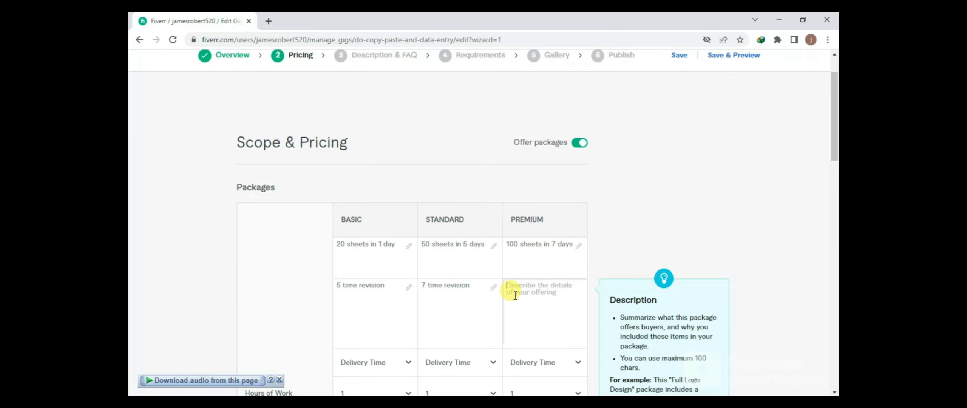
{"action": "type", "text": "9 time revisio"}
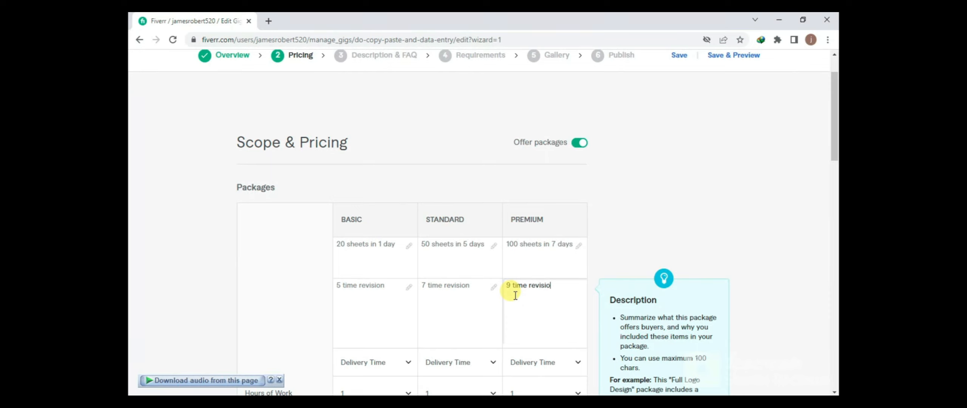
{"action": "type", "text": "n"}
{"action": "scroll", "coordinate": [401, 278], "scroll_direction": "down", "scroll_amount": 3}
Step: Set delivery times to 1 day for Basic, 5 days for Standard and 7 days for Premium
{"action": "left_click", "coordinate": [404, 255]}
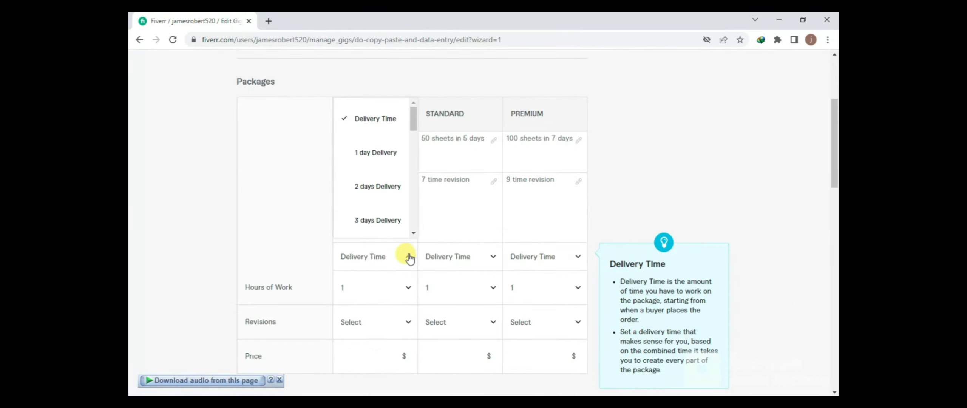
{"action": "left_click", "coordinate": [378, 153]}
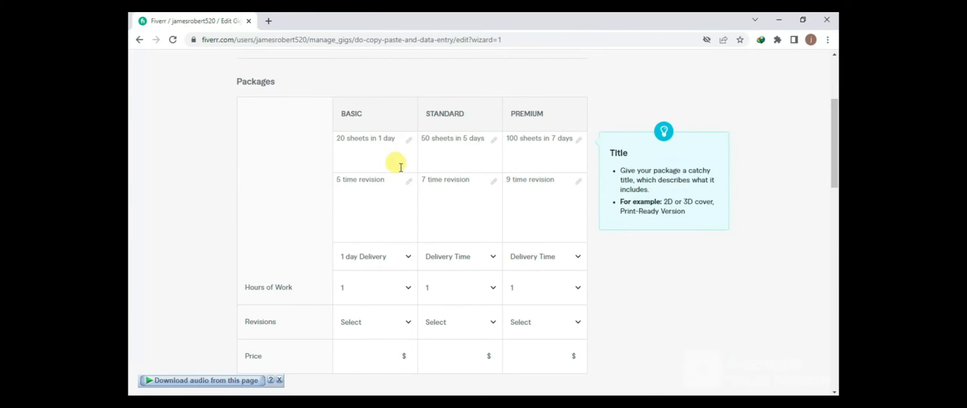
{"action": "left_click", "coordinate": [493, 258]}
{"action": "scroll", "coordinate": [461, 191], "scroll_direction": "down", "scroll_amount": 3}
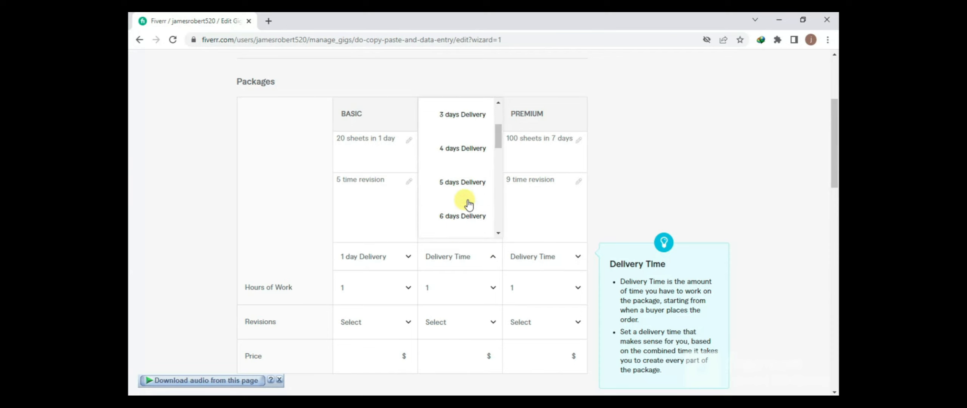
{"action": "left_click", "coordinate": [452, 186]}
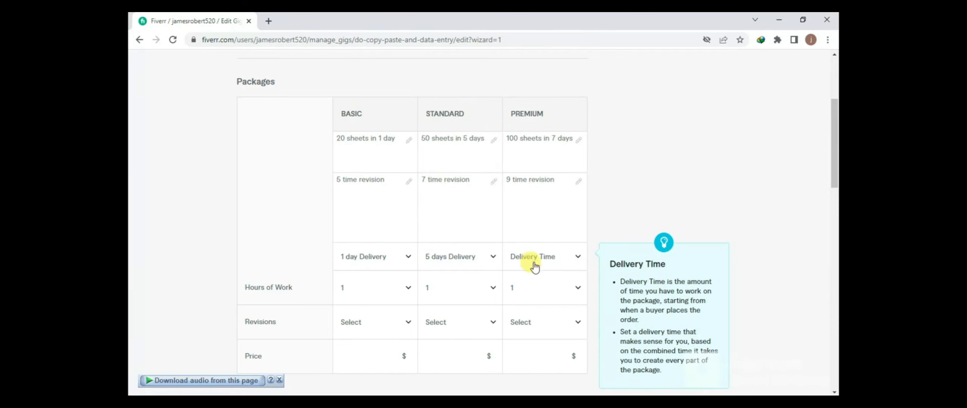
{"action": "left_click", "coordinate": [546, 260]}
{"action": "scroll", "coordinate": [544, 206], "scroll_direction": "down", "scroll_amount": 5}
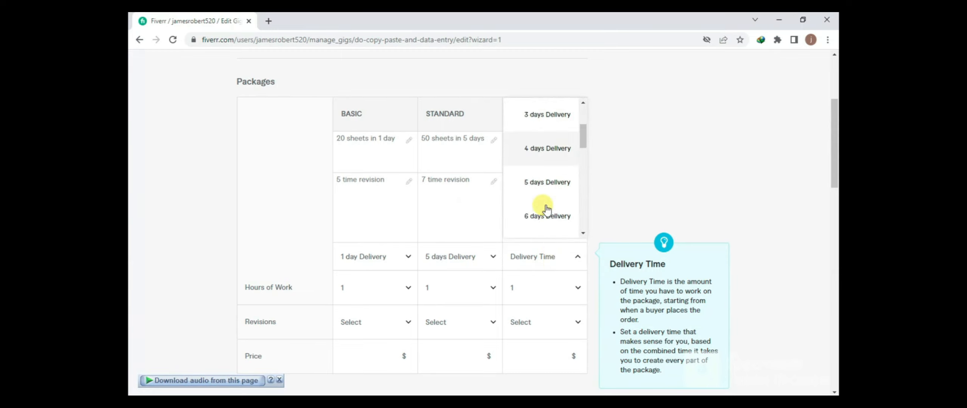
{"action": "left_click", "coordinate": [543, 149]}
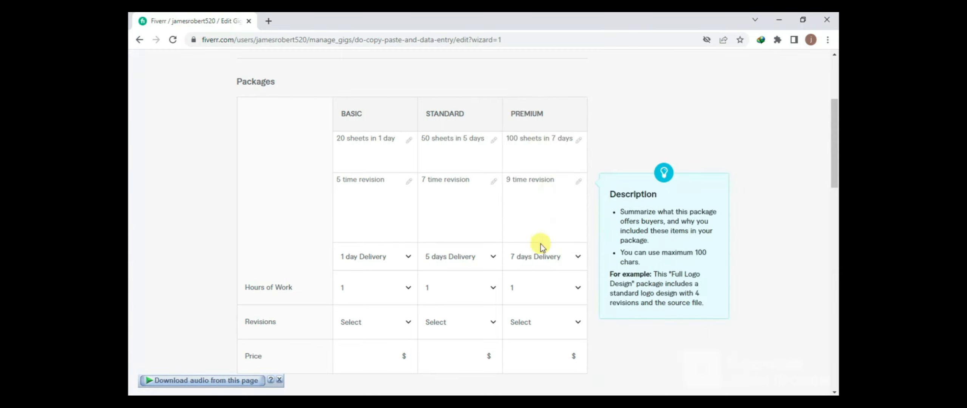
Step: Set hours of work to 2 for Basic, 3 for Standard and 3 for Premium
{"action": "left_click", "coordinate": [403, 286]}
{"action": "scroll", "coordinate": [391, 218], "scroll_direction": "down", "scroll_amount": 2}
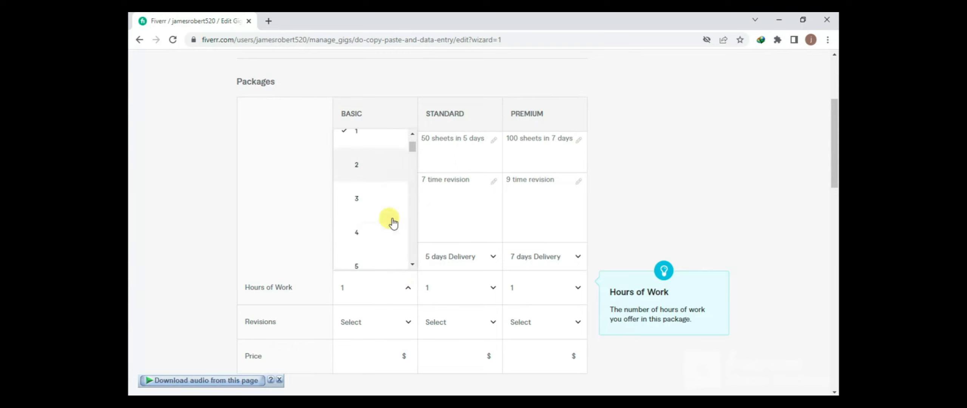
{"action": "left_click", "coordinate": [375, 175]}
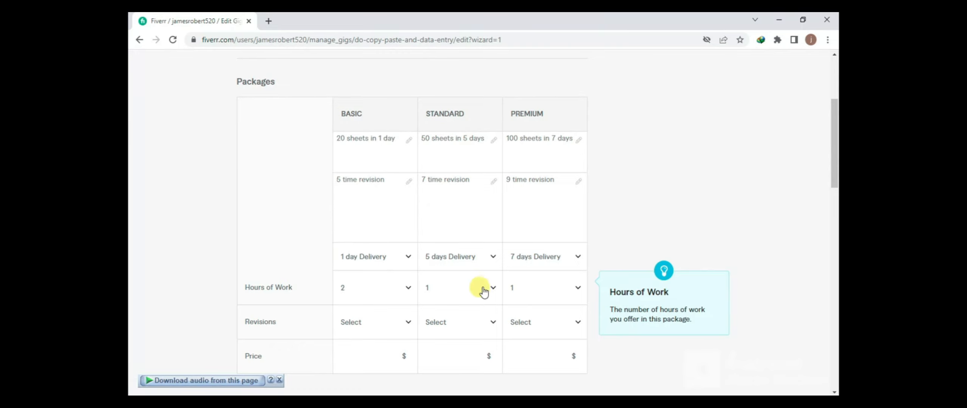
{"action": "left_click", "coordinate": [492, 289]}
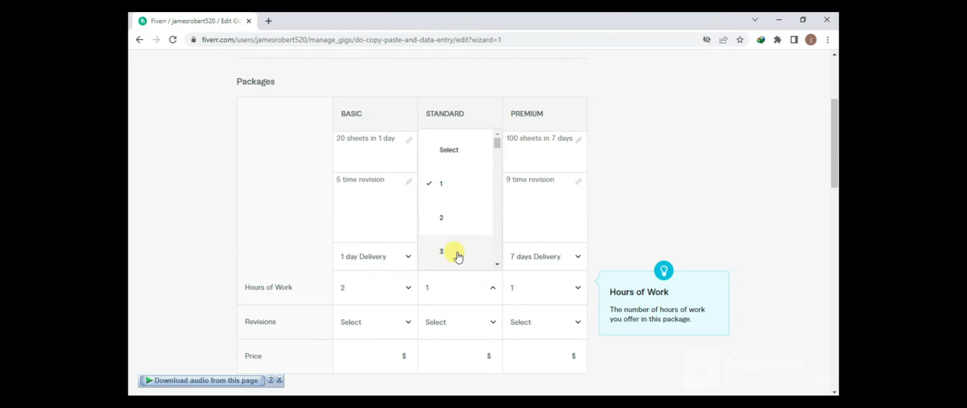
{"action": "left_click", "coordinate": [460, 254]}
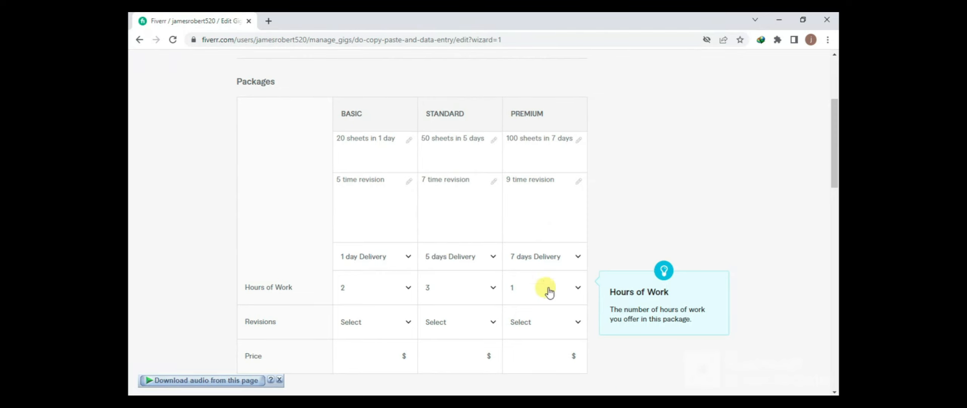
{"action": "left_click", "coordinate": [575, 291]}
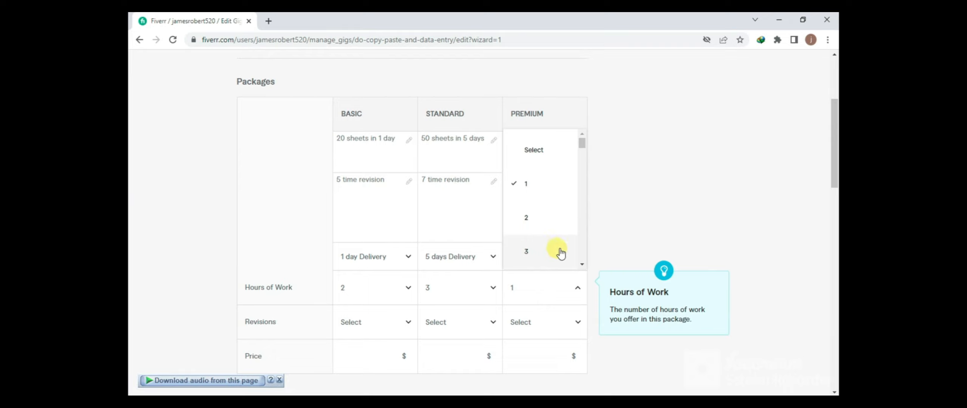
{"action": "left_click", "coordinate": [541, 257]}
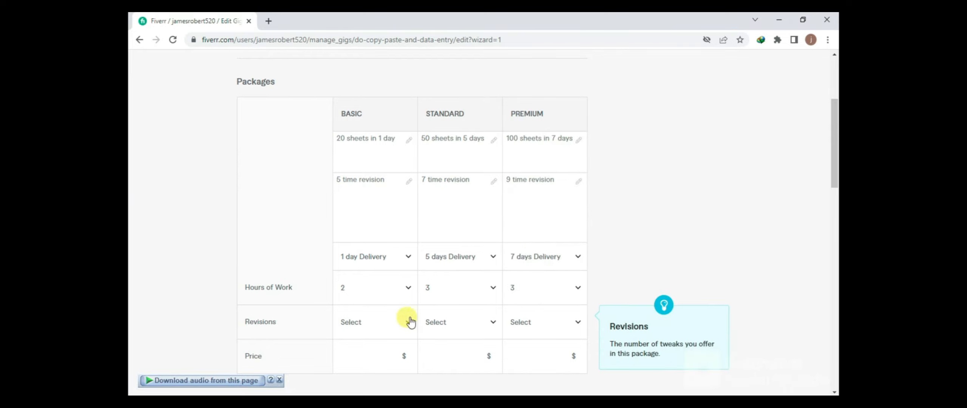
Step: Set revisions to 5 for Basic, 7 for Standard and 9 for Premium
{"action": "scroll", "coordinate": [405, 318], "scroll_direction": "down", "scroll_amount": 3}
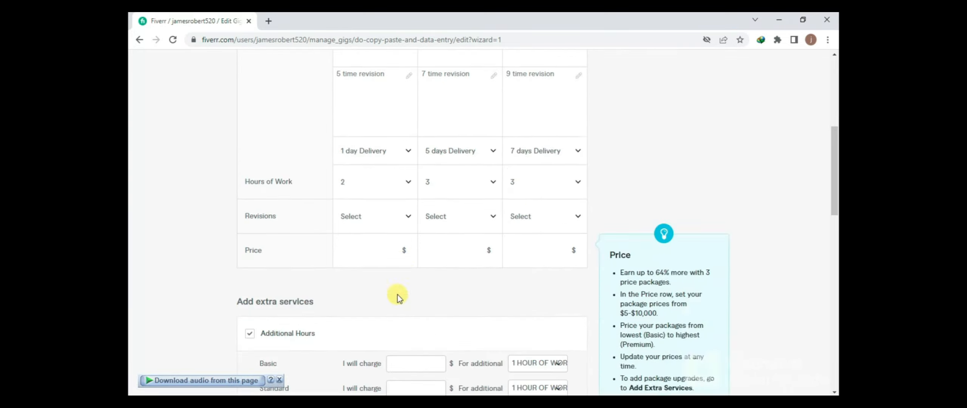
{"action": "left_click", "coordinate": [404, 216]}
{"action": "scroll", "coordinate": [380, 316], "scroll_direction": "down", "scroll_amount": 2}
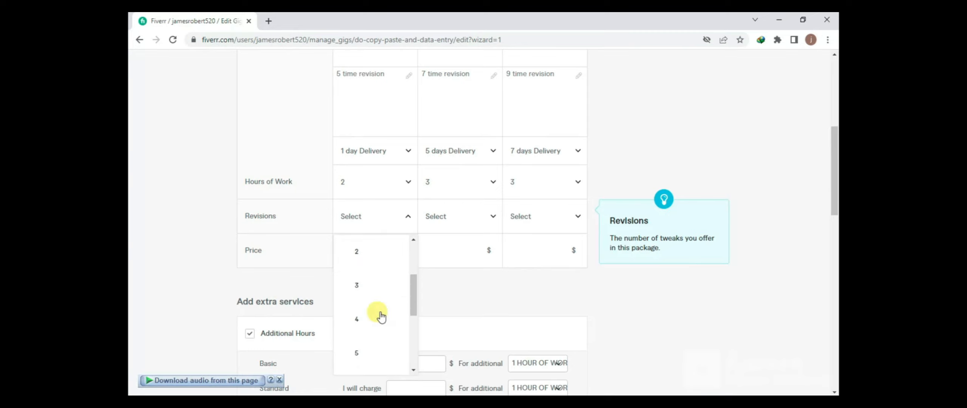
{"action": "left_click", "coordinate": [372, 353]}
{"action": "left_click", "coordinate": [481, 217]}
{"action": "scroll", "coordinate": [470, 265], "scroll_direction": "down", "scroll_amount": 2}
{"action": "scroll", "coordinate": [468, 284], "scroll_direction": "down", "scroll_amount": 3}
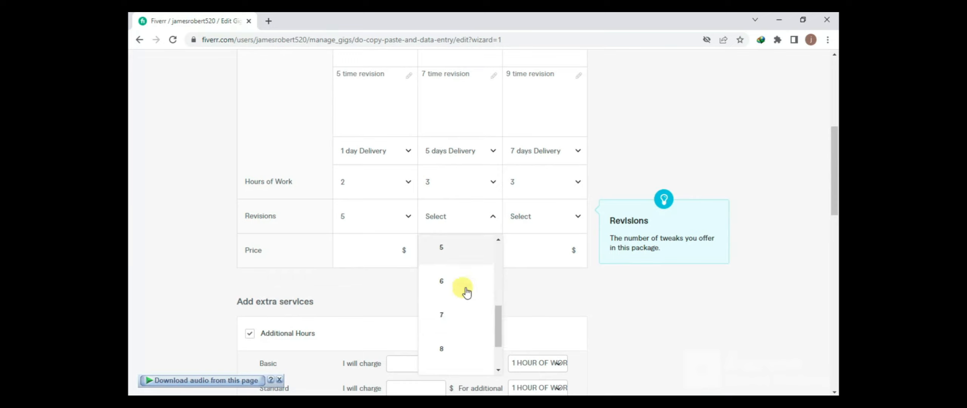
{"action": "left_click", "coordinate": [446, 316]}
{"action": "left_click", "coordinate": [574, 218]}
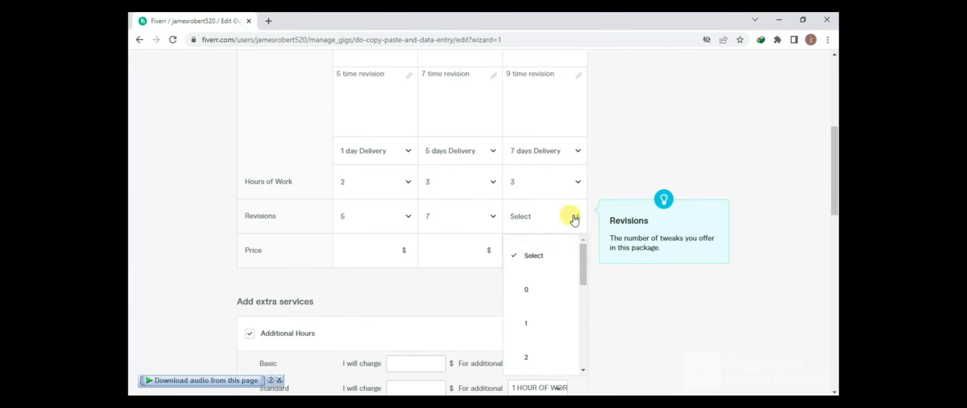
{"action": "scroll", "coordinate": [550, 270], "scroll_direction": "down", "scroll_amount": 8}
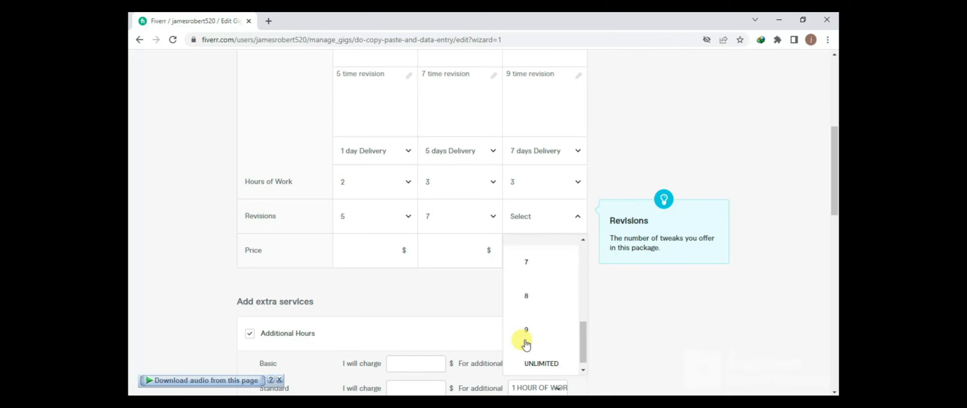
{"action": "left_click", "coordinate": [536, 326]}
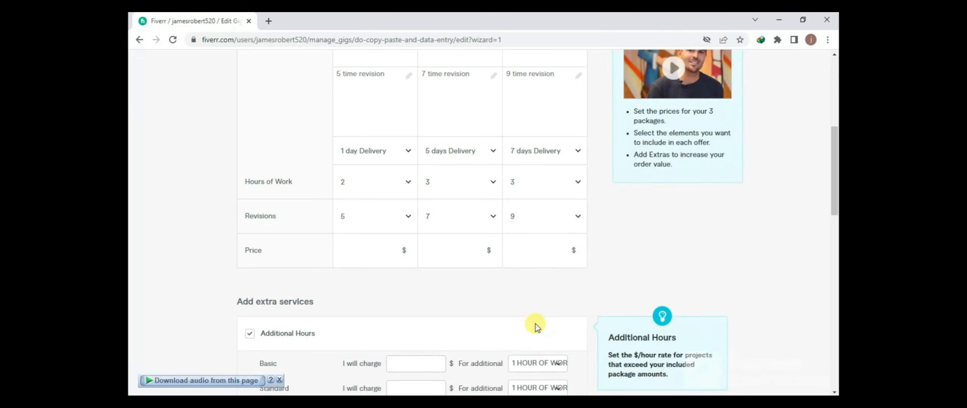
Step: Enter package prices of $15 Basic, $50 Standard and $70 Premium
{"action": "left_click", "coordinate": [392, 249]}
{"action": "type", "text": "10"}
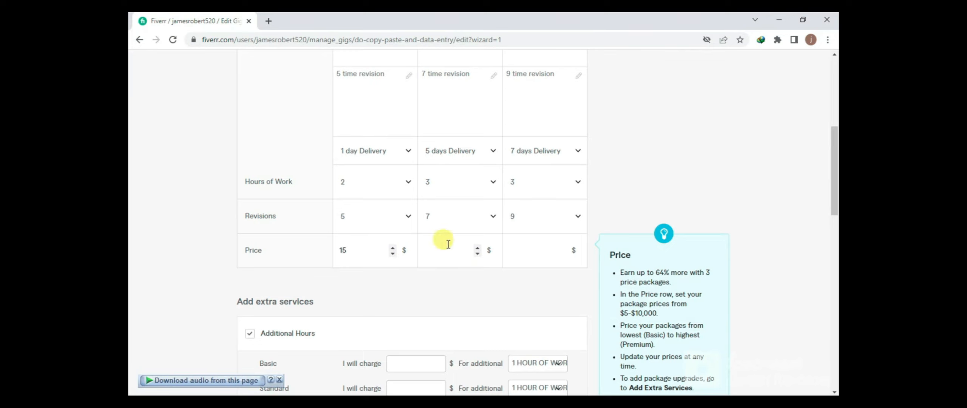
{"action": "left_click", "coordinate": [476, 251]}
{"action": "type", "text": "5"}
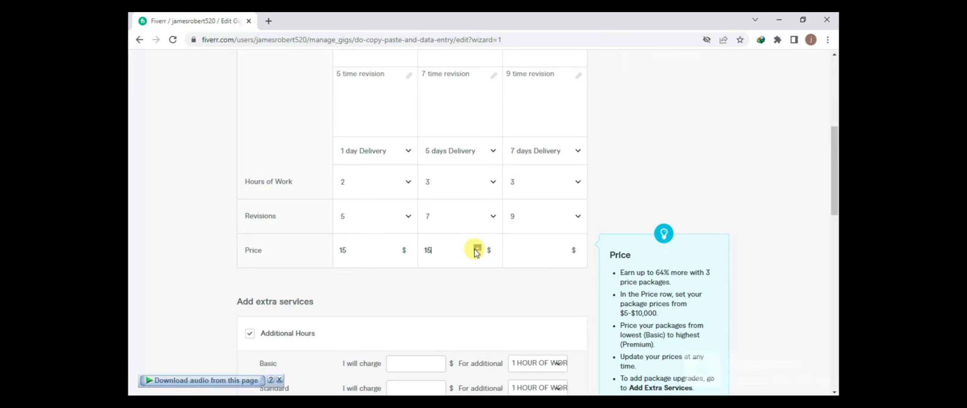
{"action": "left_click", "coordinate": [477, 247]}
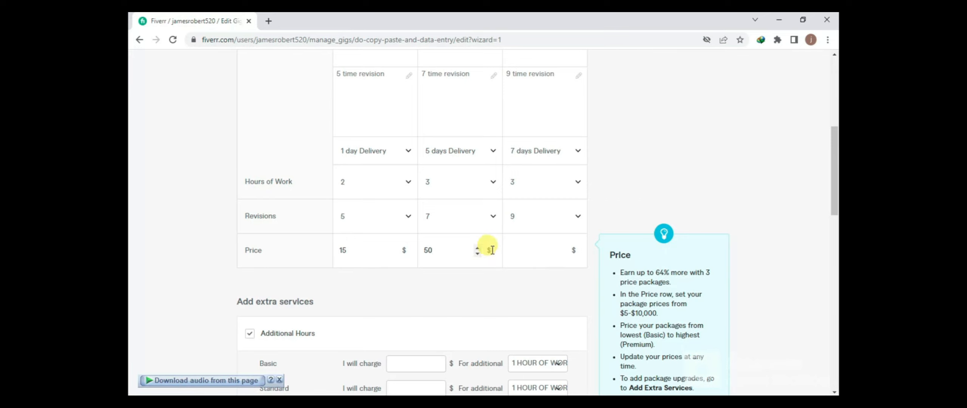
{"action": "left_click", "coordinate": [562, 251]}
{"action": "type", "text": "10"}
{"action": "left_click", "coordinate": [563, 251]}
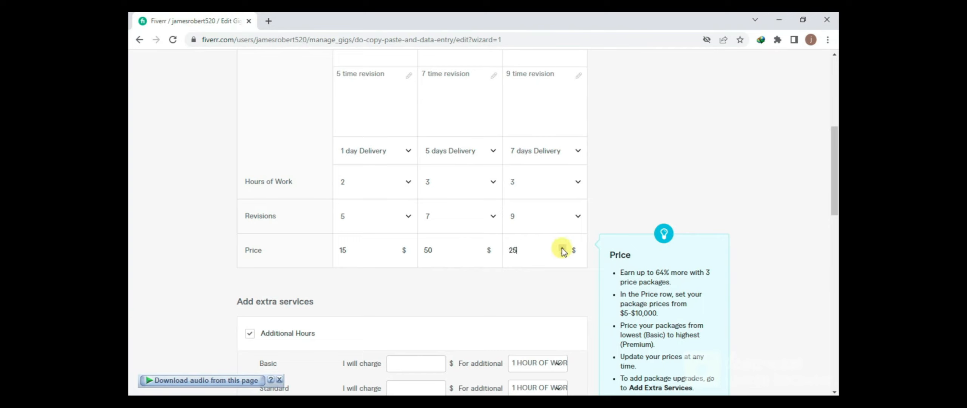
{"action": "left_click", "coordinate": [562, 248]}
{"action": "left_click", "coordinate": [562, 248]}
{"action": "left_click", "coordinate": [562, 248]}
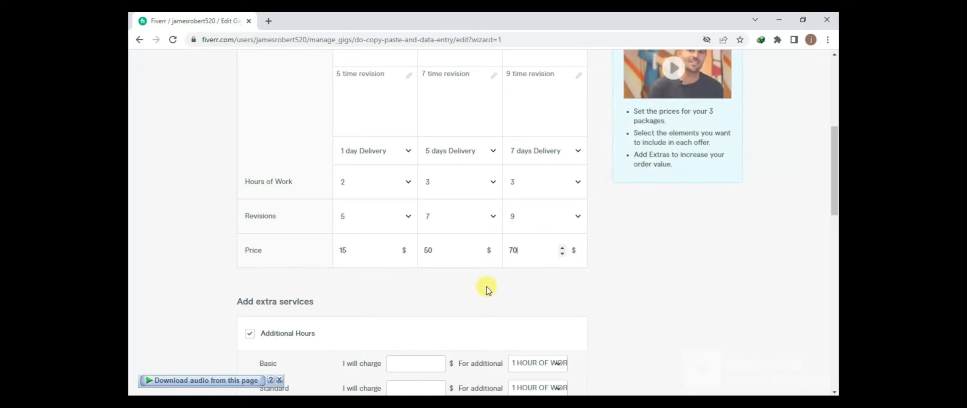
{"action": "scroll", "coordinate": [405, 301], "scroll_direction": "down", "scroll_amount": 1}
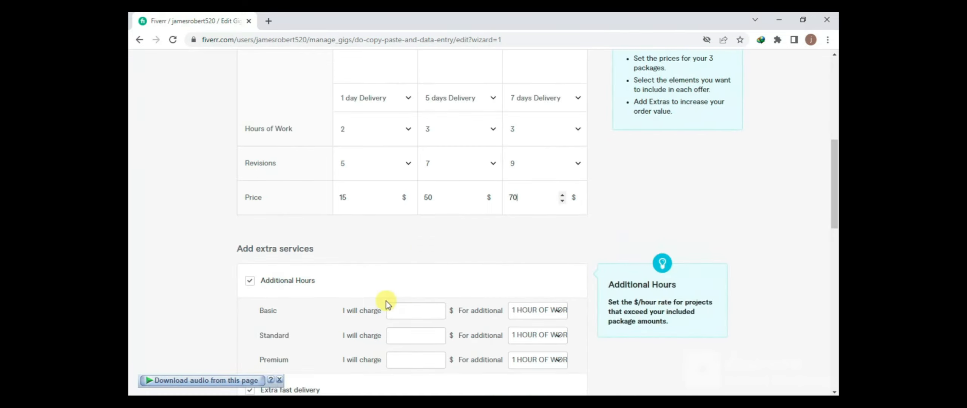
{"action": "scroll", "coordinate": [386, 301], "scroll_direction": "down", "scroll_amount": 1}
Step: Charge $15, $20 and $25 for 2 additional hours of work on Basic, Standard and Premium
{"action": "left_click", "coordinate": [435, 257]}
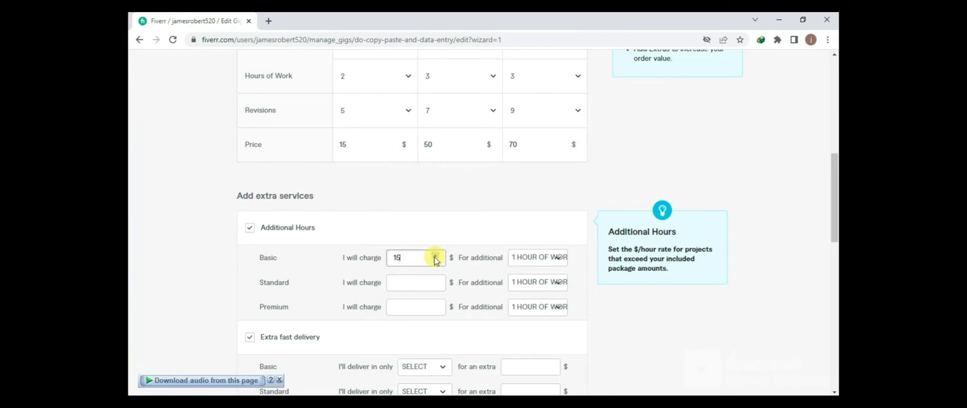
{"action": "left_click", "coordinate": [529, 260]}
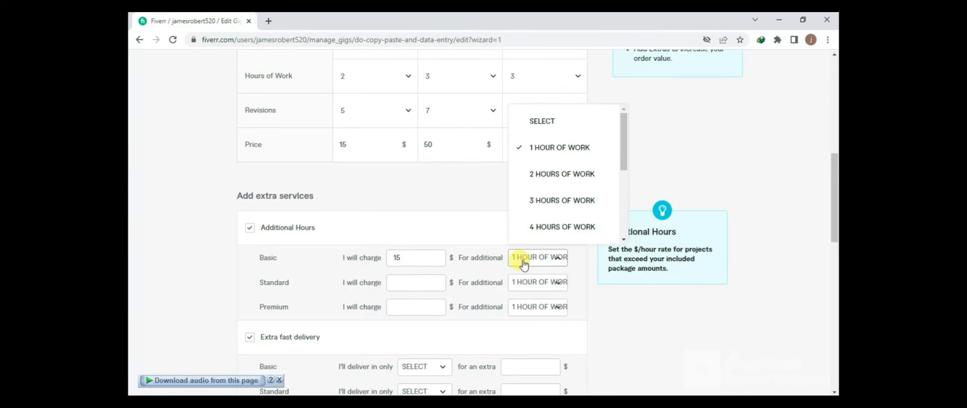
{"action": "left_click", "coordinate": [547, 174]}
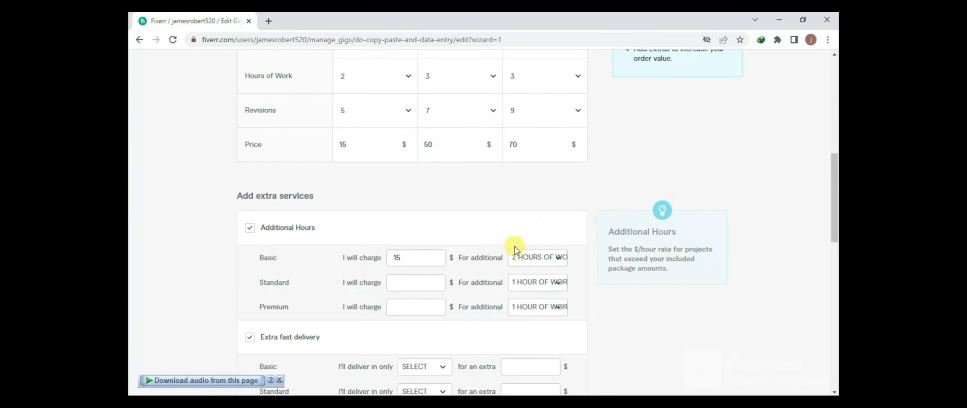
{"action": "left_click", "coordinate": [432, 281]}
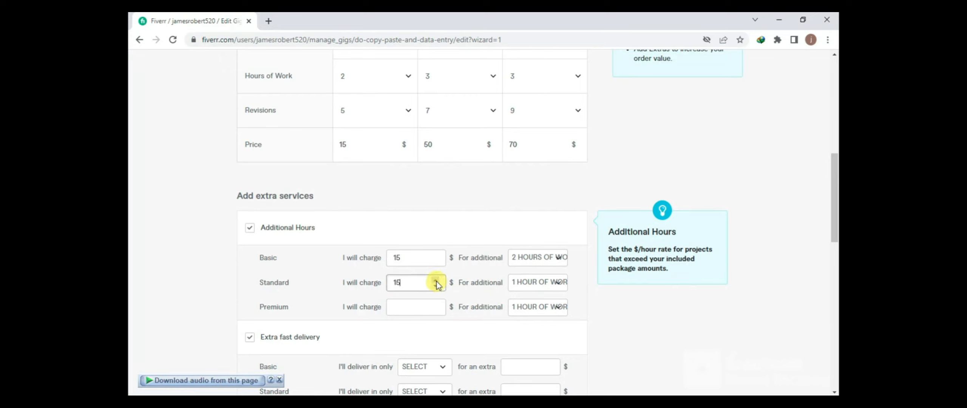
{"action": "left_click", "coordinate": [560, 280]}
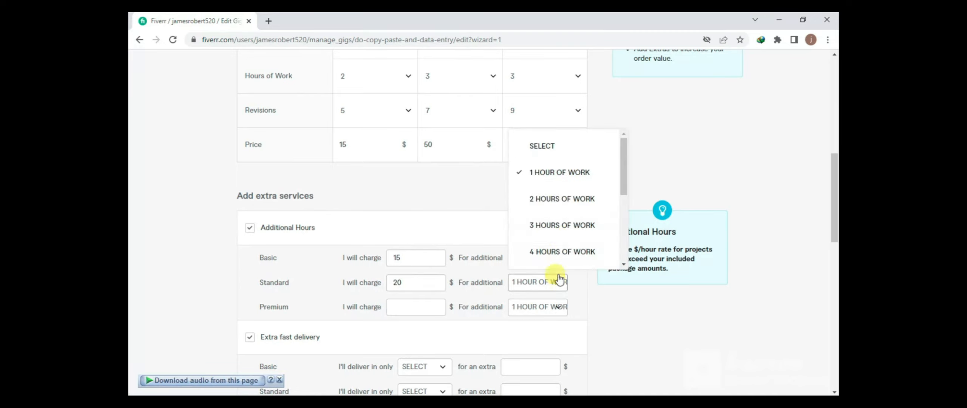
{"action": "left_click", "coordinate": [559, 199]}
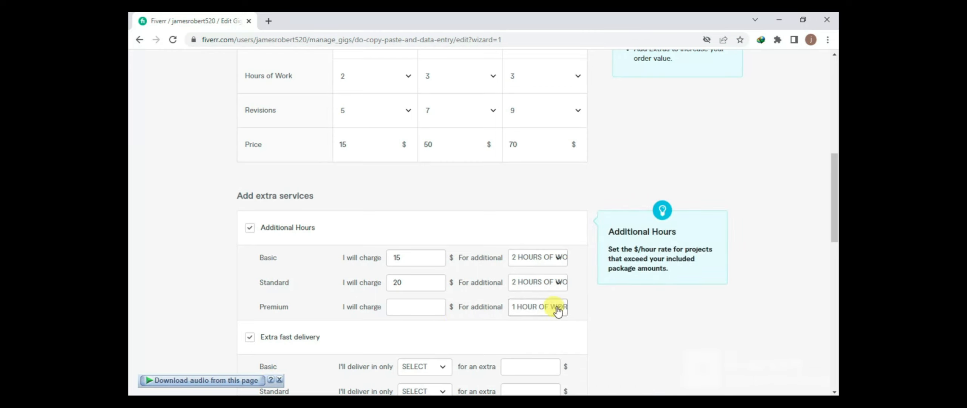
{"action": "left_click", "coordinate": [438, 308]}
{"action": "type", "text": "10"}
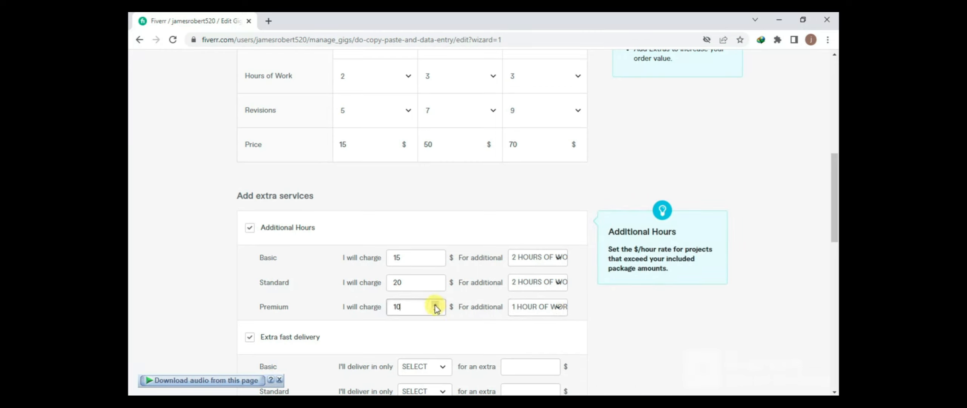
{"action": "left_click", "coordinate": [558, 307]}
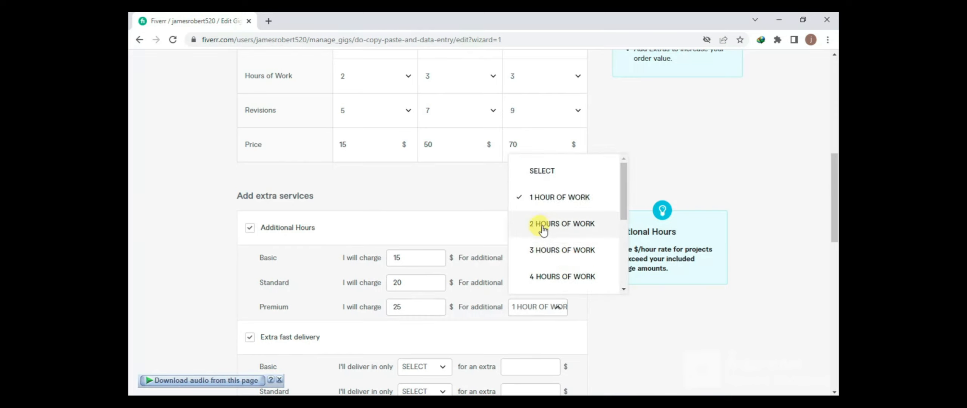
{"action": "left_click", "coordinate": [555, 225]}
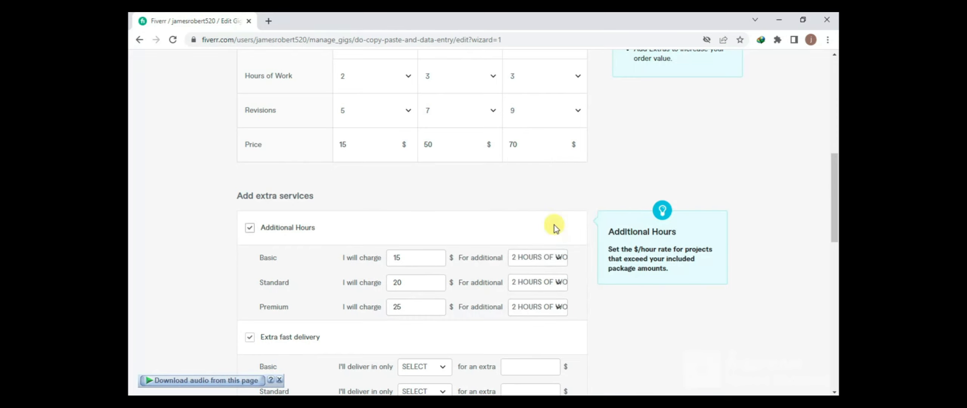
{"action": "scroll", "coordinate": [488, 328], "scroll_direction": "down", "scroll_amount": 1}
{"action": "scroll", "coordinate": [483, 326], "scroll_direction": "down", "scroll_amount": 1}
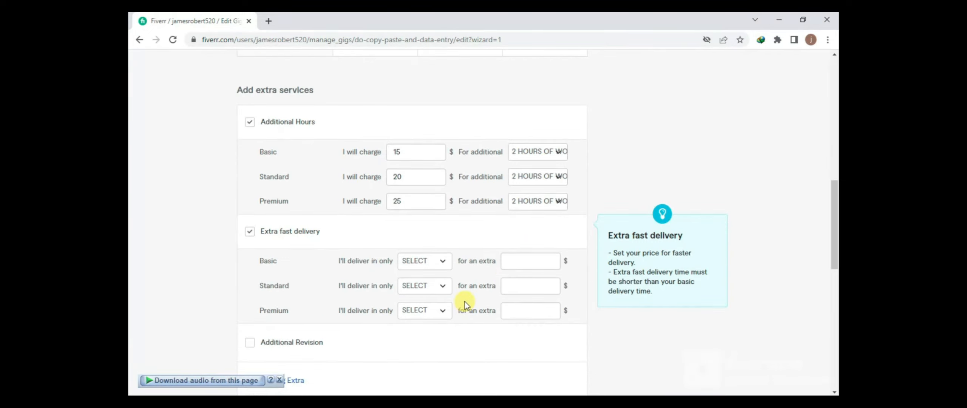
Step: Offer extra fast delivery of 1 day for $15 on Basic and 3 days for $25 on Standard
{"action": "left_click", "coordinate": [443, 264]}
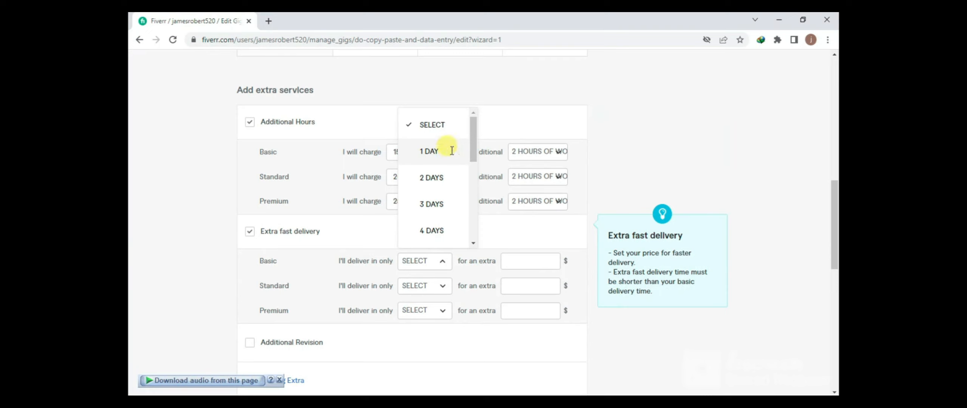
{"action": "left_click", "coordinate": [451, 154]}
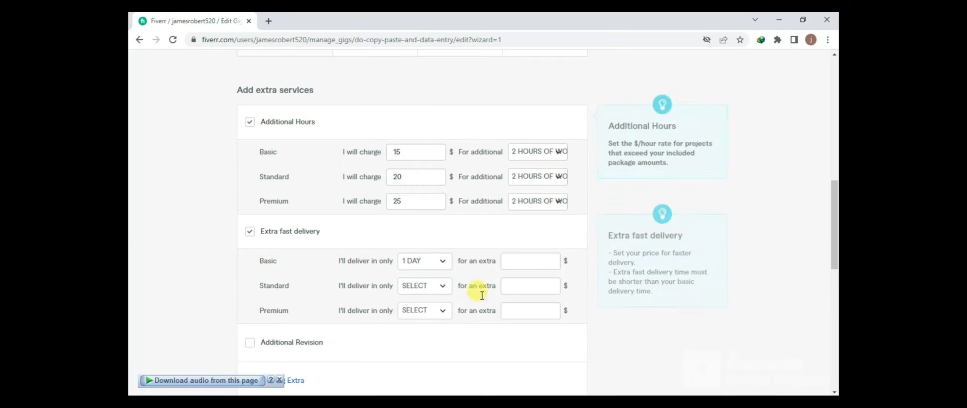
{"action": "left_click", "coordinate": [550, 261]}
{"action": "type", "text": "15"}
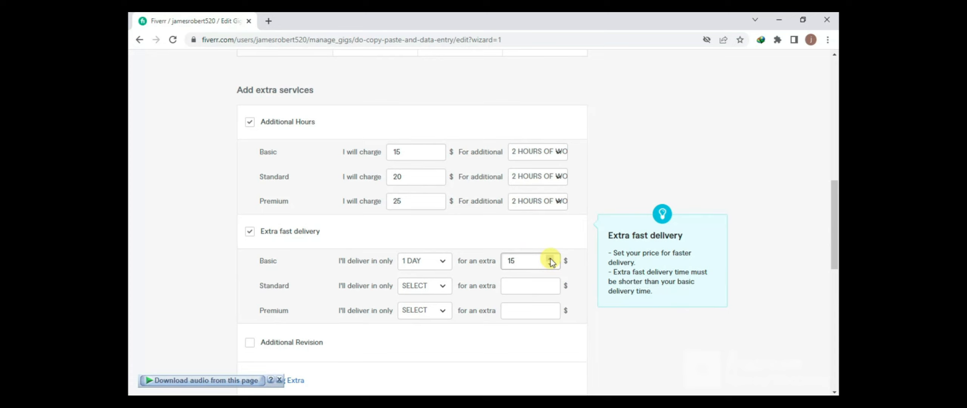
{"action": "left_click", "coordinate": [441, 288]}
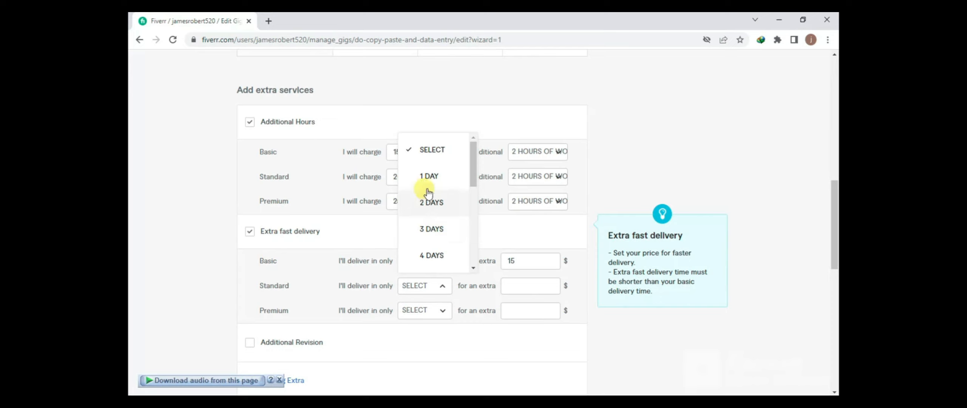
{"action": "left_click", "coordinate": [434, 230]}
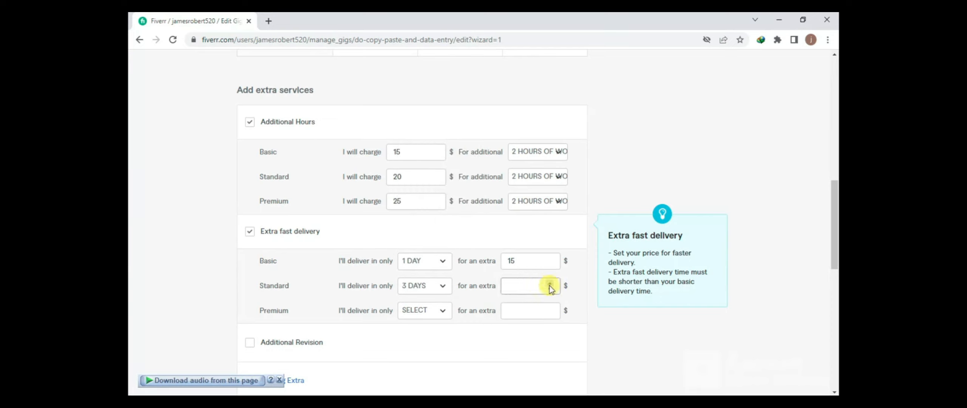
{"action": "type", "text": "25"}
Step: Offer Premium extra fast delivery in 5 days for $25
{"action": "left_click", "coordinate": [441, 317]}
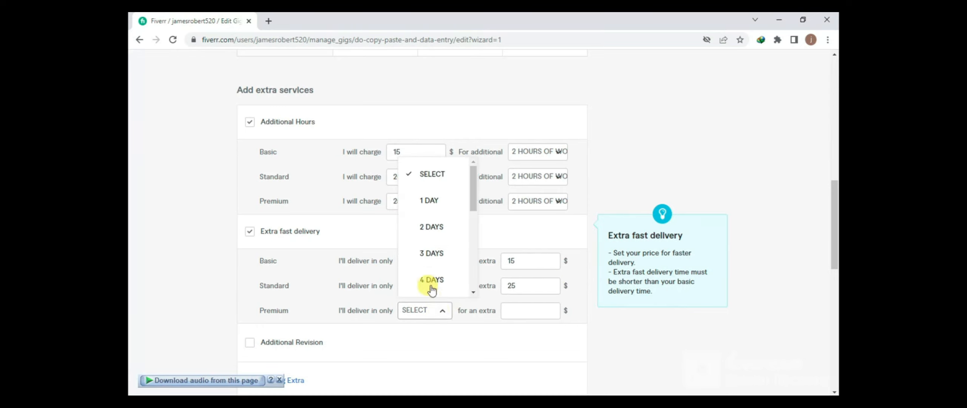
{"action": "scroll", "coordinate": [437, 255], "scroll_direction": "down", "scroll_amount": 2}
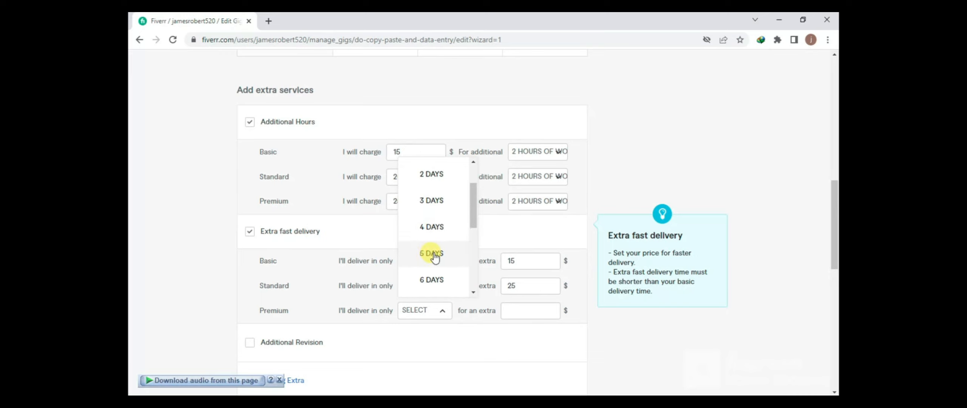
{"action": "scroll", "coordinate": [428, 275], "scroll_direction": "down", "scroll_amount": 2}
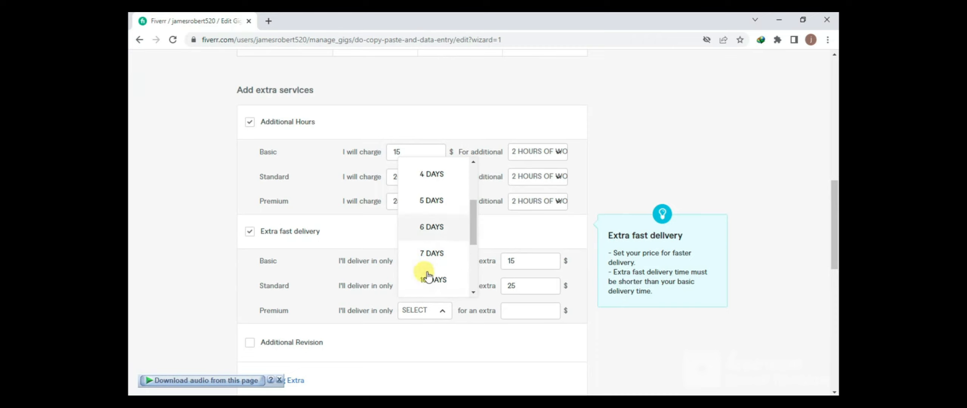
{"action": "left_click", "coordinate": [428, 204]}
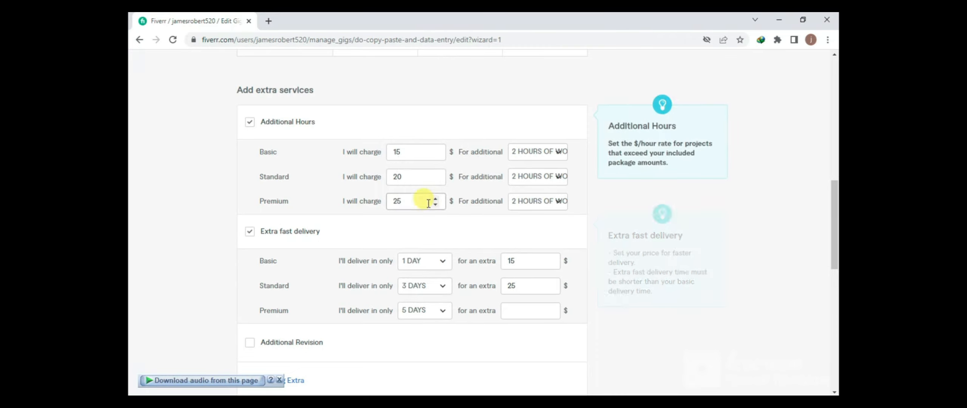
{"action": "left_click", "coordinate": [550, 307]}
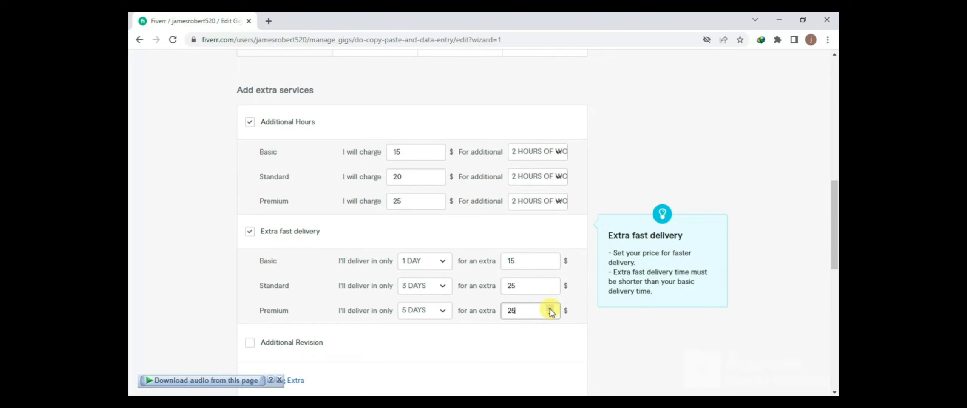
{"action": "scroll", "coordinate": [474, 318], "scroll_direction": "down", "scroll_amount": 1}
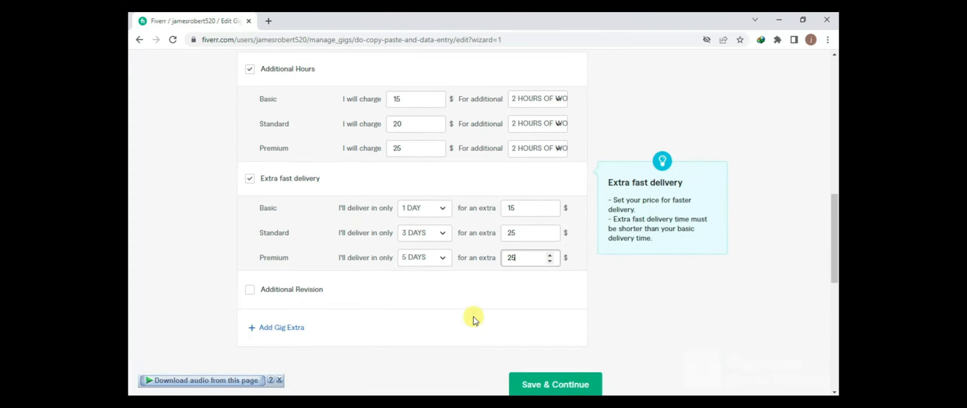
{"action": "scroll", "coordinate": [472, 315], "scroll_direction": "down", "scroll_amount": 1}
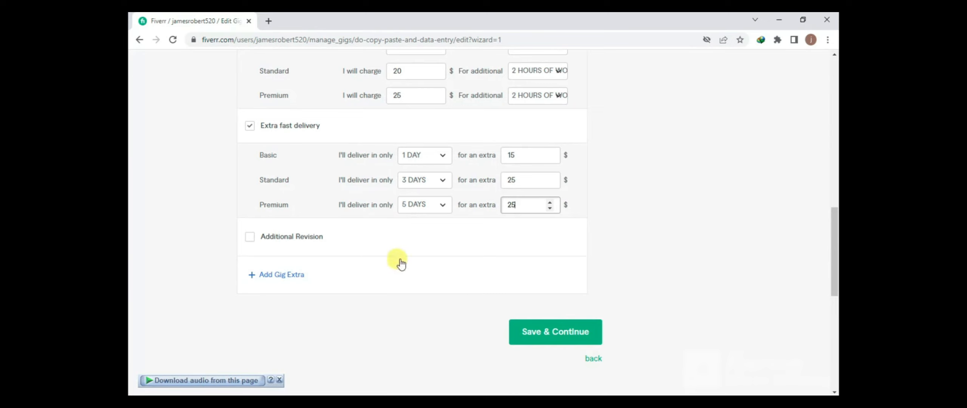
Step: Add a $15 Additional Revision extra delivered in 1 day and save the pricing
{"action": "left_click", "coordinate": [263, 236]}
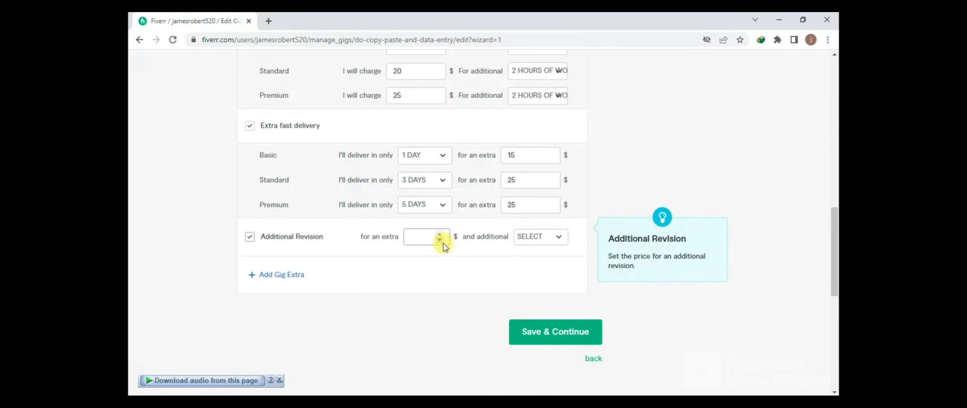
{"action": "left_click", "coordinate": [441, 234]}
{"action": "left_click", "coordinate": [559, 237]}
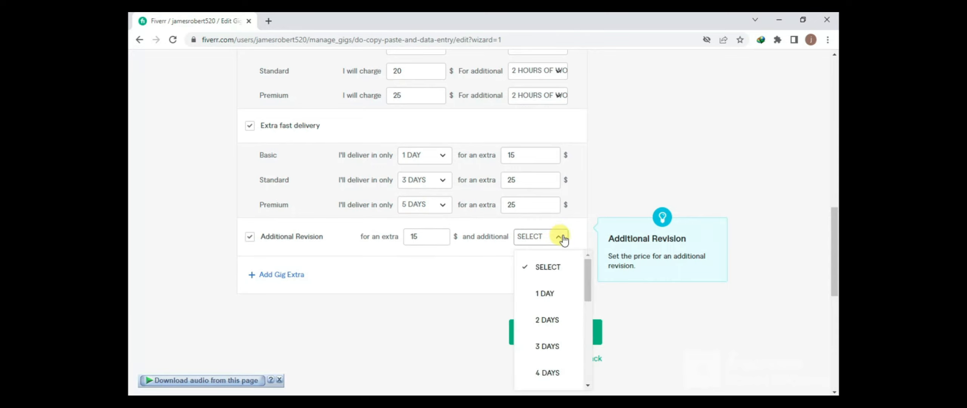
{"action": "left_click", "coordinate": [548, 293]}
{"action": "left_click", "coordinate": [550, 342]}
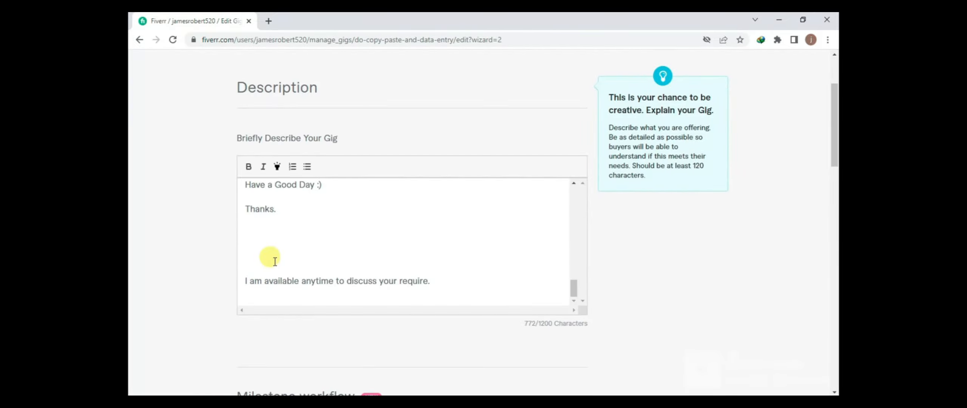
Step: Zoom in to review the About This Gig description, then restore the page zoom to 100%
{"action": "scroll", "coordinate": [275, 262], "scroll_direction": "down", "scroll_amount": 1}
{"action": "scroll", "coordinate": [340, 192], "scroll_direction": "up", "scroll_amount": 10}
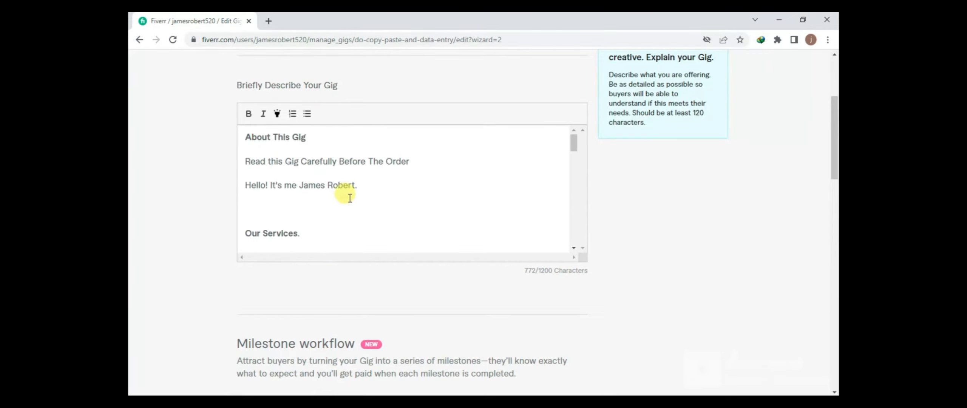
{"action": "scroll", "coordinate": [589, 196], "scroll_direction": "up", "scroll_amount": 1}
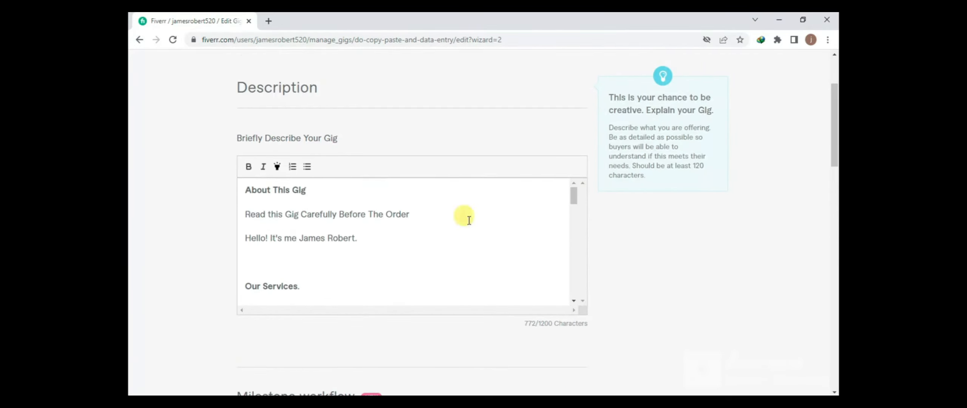
{"action": "scroll", "coordinate": [391, 238], "scroll_direction": "up", "scroll_amount": 1}
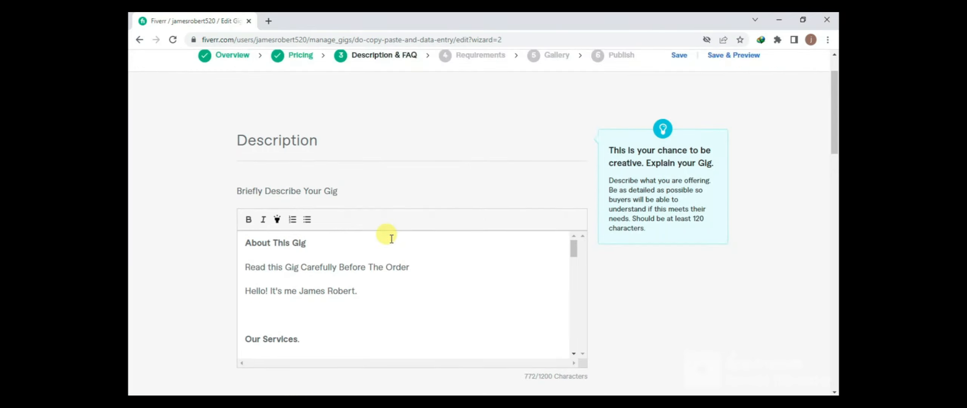
{"action": "key", "text": "ctrl+plus"}
{"action": "key", "text": "ctrl+plus"}
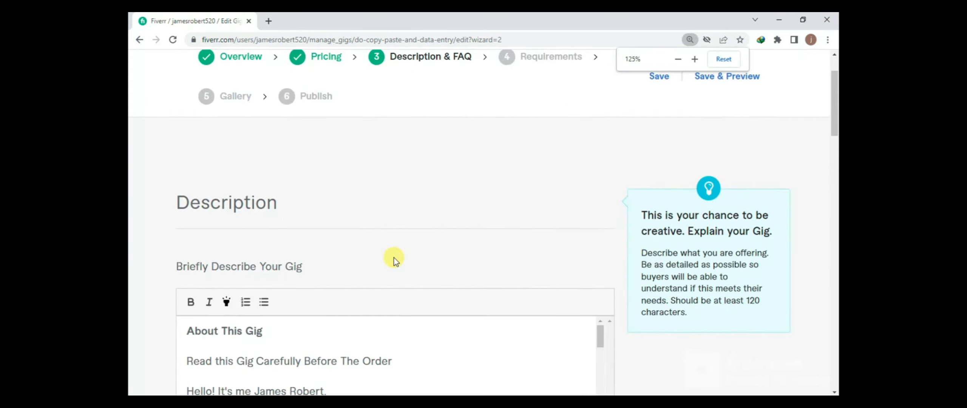
{"action": "scroll", "coordinate": [474, 216], "scroll_direction": "down", "scroll_amount": 1}
{"action": "scroll", "coordinate": [475, 216], "scroll_direction": "down", "scroll_amount": 2}
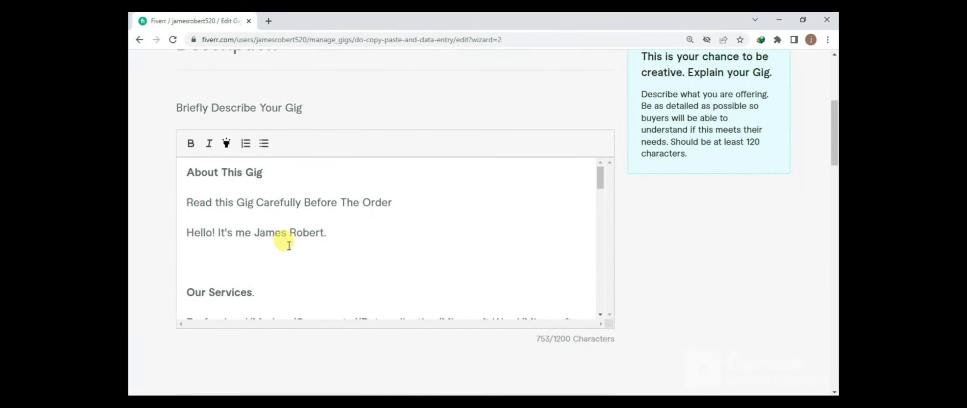
{"action": "scroll", "coordinate": [284, 268], "scroll_direction": "down", "scroll_amount": 1}
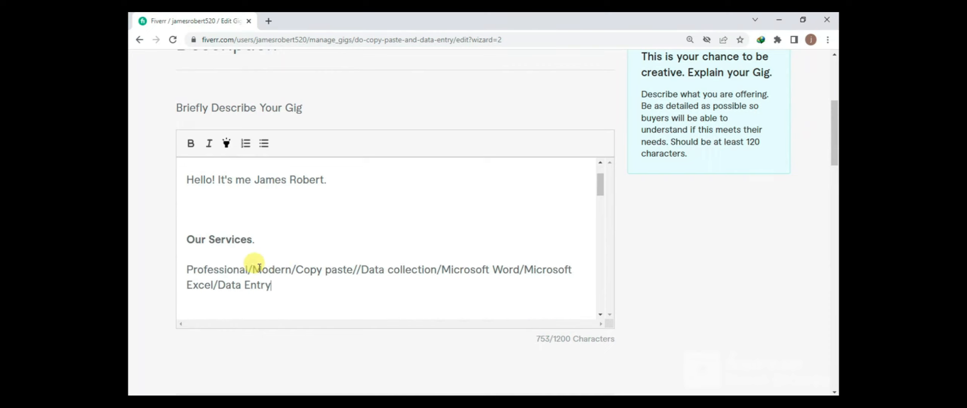
{"action": "scroll", "coordinate": [263, 266], "scroll_direction": "down", "scroll_amount": 1}
{"action": "scroll", "coordinate": [263, 278], "scroll_direction": "down", "scroll_amount": 1}
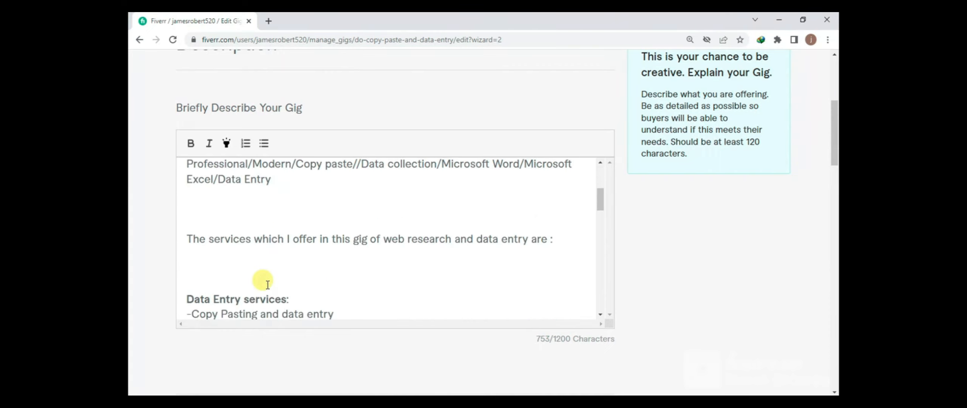
{"action": "scroll", "coordinate": [282, 274], "scroll_direction": "down", "scroll_amount": 1}
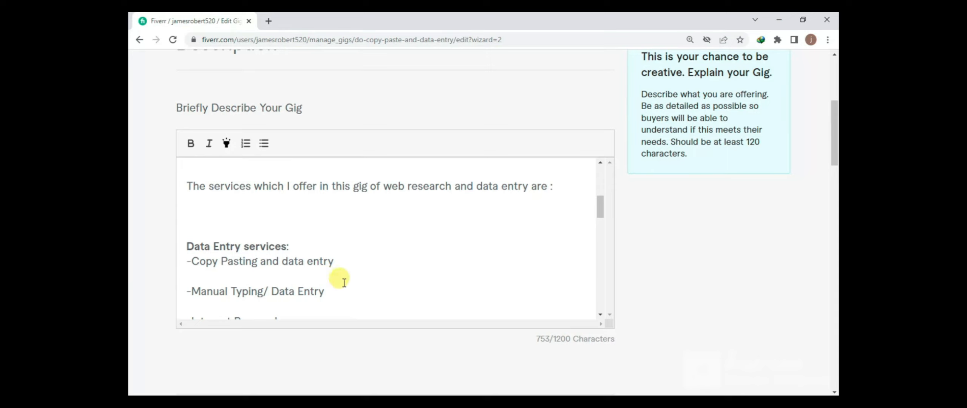
{"action": "scroll", "coordinate": [348, 276], "scroll_direction": "down", "scroll_amount": 1}
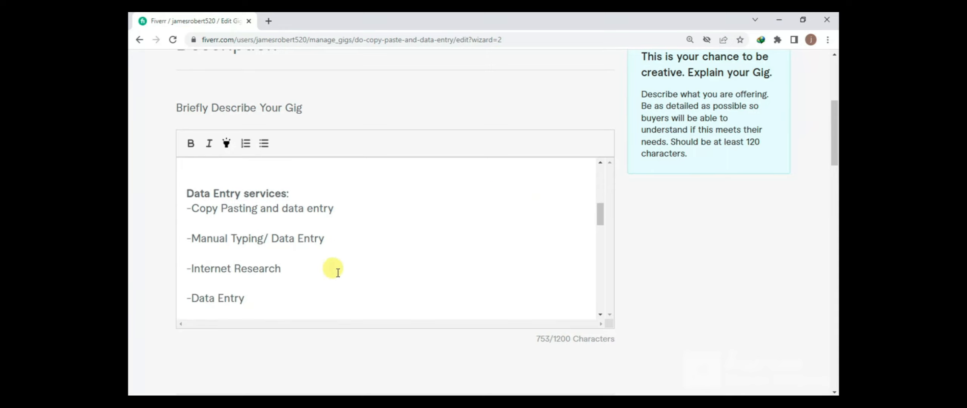
{"action": "scroll", "coordinate": [329, 264], "scroll_direction": "down", "scroll_amount": 1}
{"action": "scroll", "coordinate": [355, 252], "scroll_direction": "down", "scroll_amount": 1}
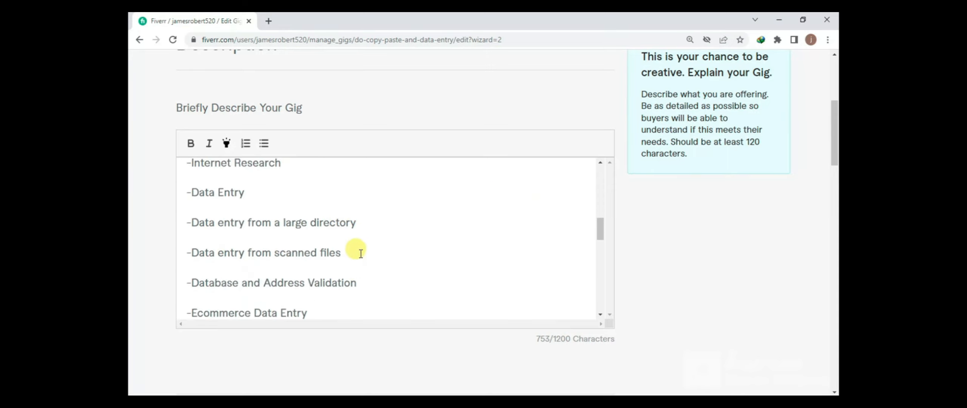
{"action": "scroll", "coordinate": [364, 251], "scroll_direction": "down", "scroll_amount": 1}
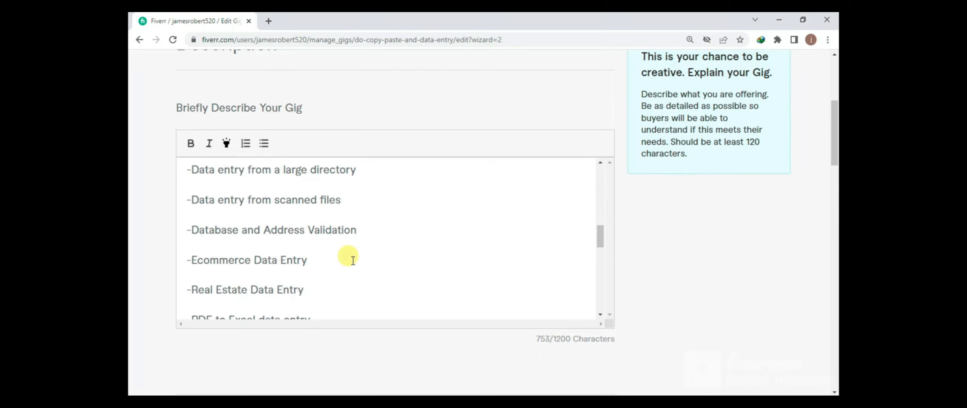
{"action": "scroll", "coordinate": [368, 254], "scroll_direction": "down", "scroll_amount": 1}
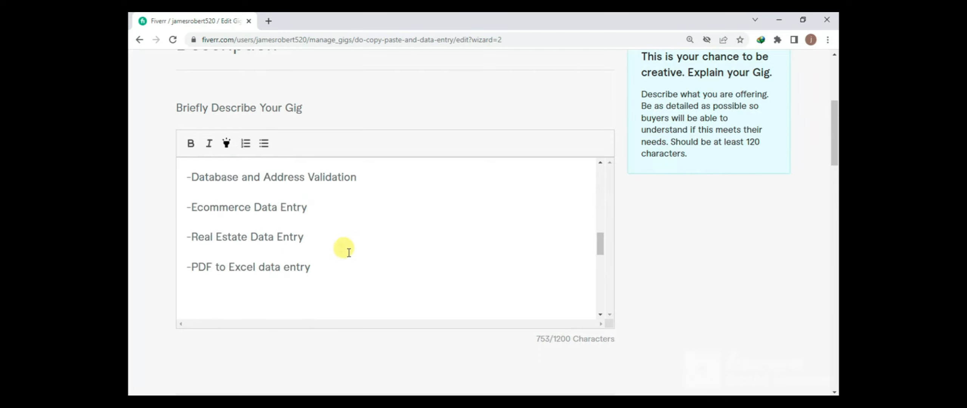
{"action": "scroll", "coordinate": [348, 253], "scroll_direction": "down", "scroll_amount": 2}
{"action": "scroll", "coordinate": [349, 250], "scroll_direction": "down", "scroll_amount": 1}
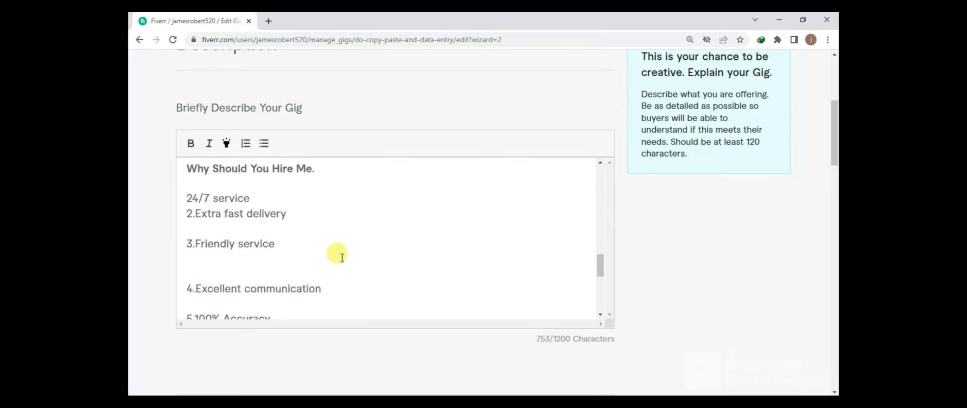
{"action": "scroll", "coordinate": [342, 257], "scroll_direction": "down", "scroll_amount": 1}
{"action": "scroll", "coordinate": [338, 262], "scroll_direction": "down", "scroll_amount": 1}
{"action": "scroll", "coordinate": [339, 257], "scroll_direction": "down", "scroll_amount": 1}
{"action": "scroll", "coordinate": [325, 256], "scroll_direction": "down", "scroll_amount": 1}
{"action": "scroll", "coordinate": [325, 256], "scroll_direction": "down", "scroll_amount": 1}
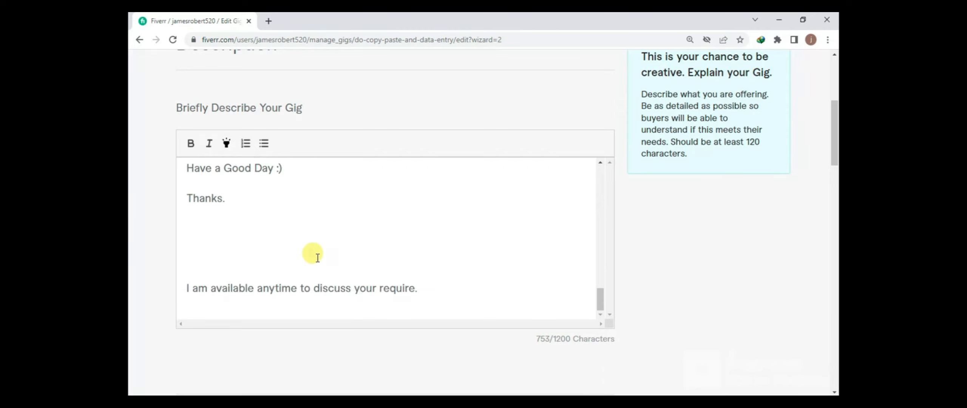
{"action": "scroll", "coordinate": [319, 257], "scroll_direction": "down", "scroll_amount": 2}
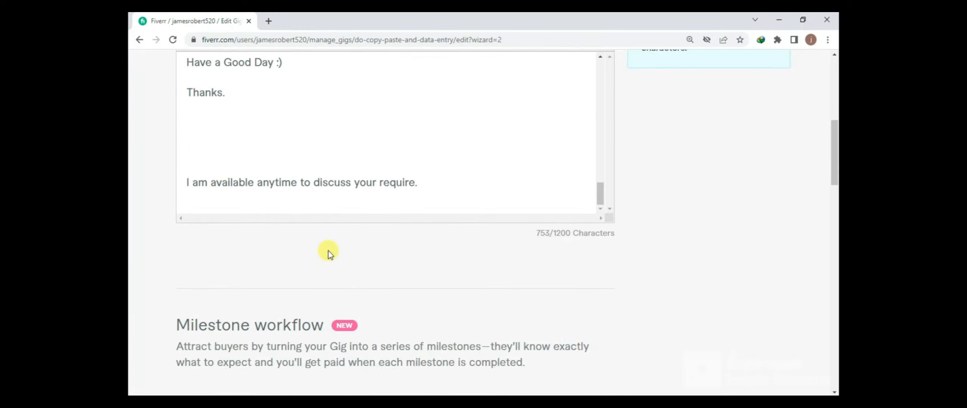
{"action": "key", "text": "ctrl+minus"}
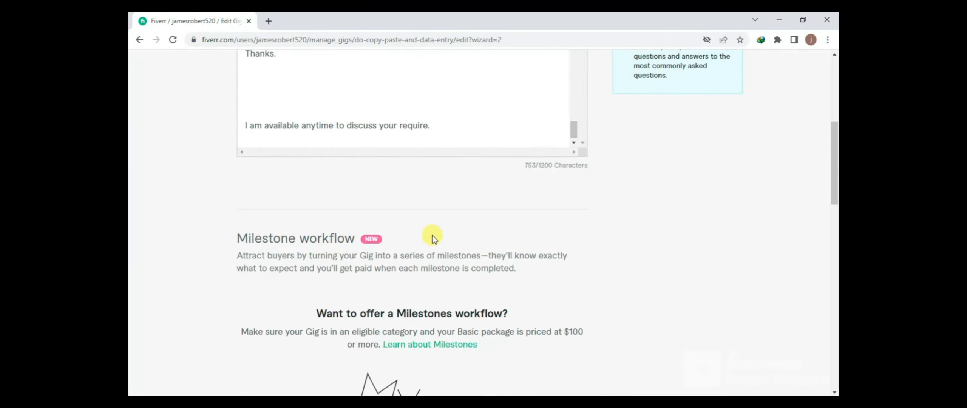
Step: Finish the 'can I call you' FAQ answer about using the inbox, add it, and continue to Requirements
{"action": "scroll", "coordinate": [433, 236], "scroll_direction": "down", "scroll_amount": 2}
{"action": "scroll", "coordinate": [542, 246], "scroll_direction": "down", "scroll_amount": 7}
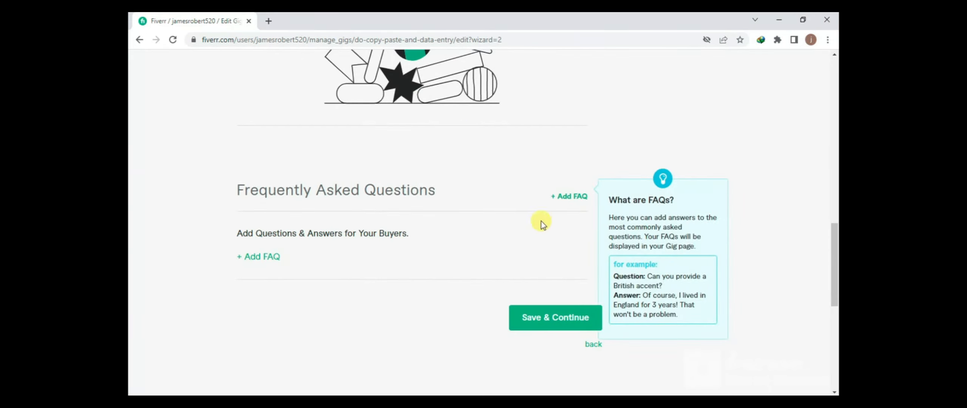
{"action": "left_click", "coordinate": [252, 257]}
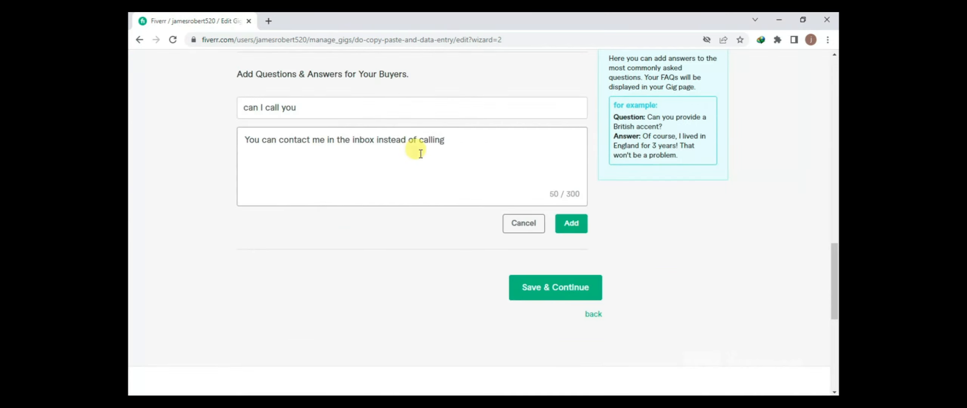
{"action": "type", "text": "."}
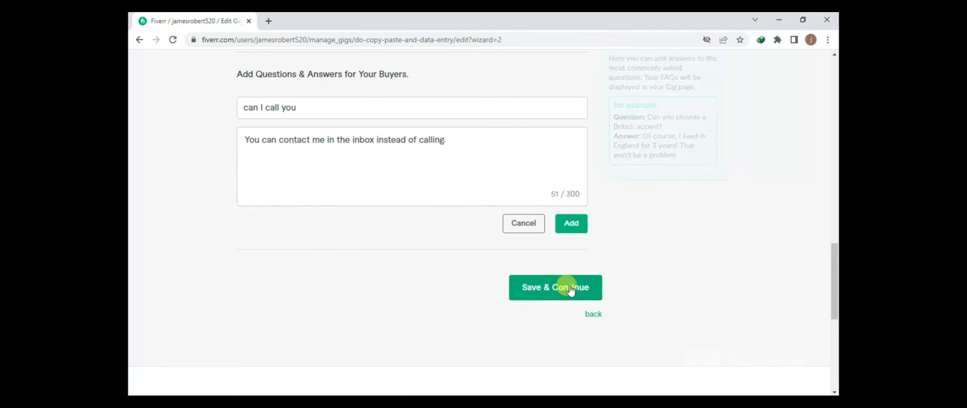
{"action": "left_click", "coordinate": [572, 223]}
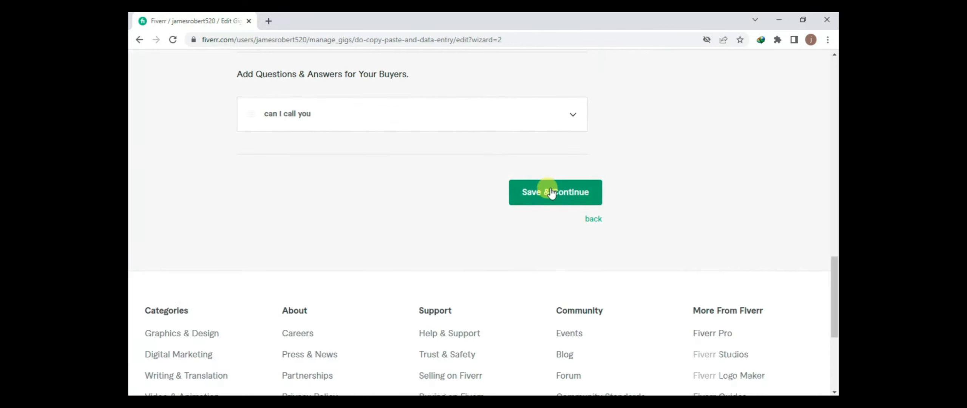
{"action": "left_click", "coordinate": [540, 194]}
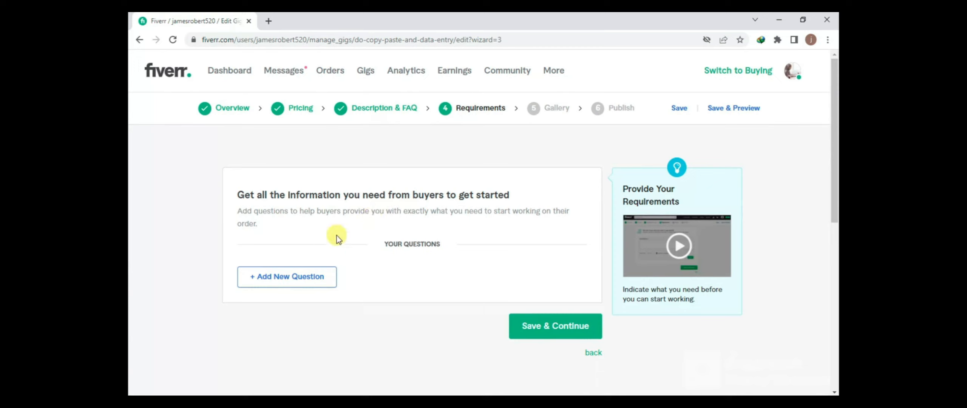
Step: Add the free-text buyer question 'why should you hire me?' and save the requirements
{"action": "left_click", "coordinate": [308, 280]}
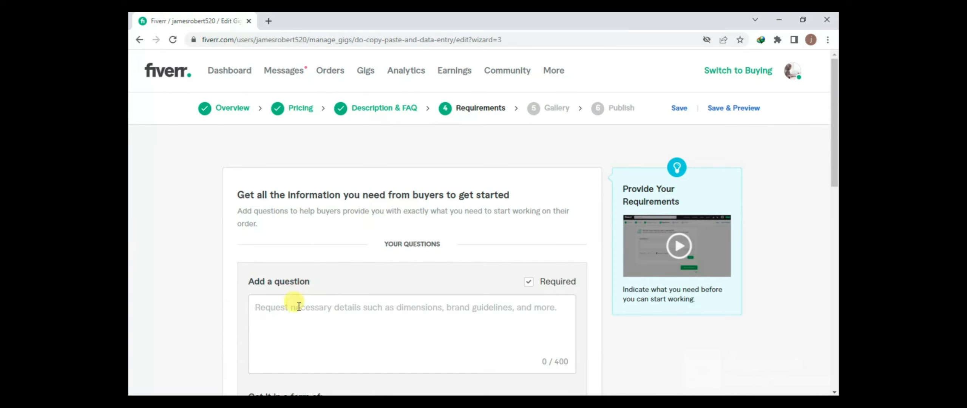
{"action": "scroll", "coordinate": [390, 143], "scroll_direction": "down", "scroll_amount": 3}
{"action": "type", "text": "why should you hire me"}
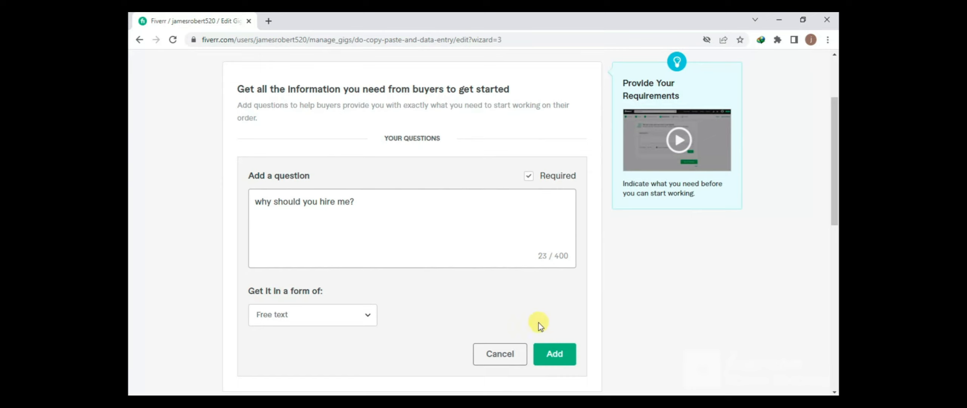
{"action": "left_click", "coordinate": [555, 355]}
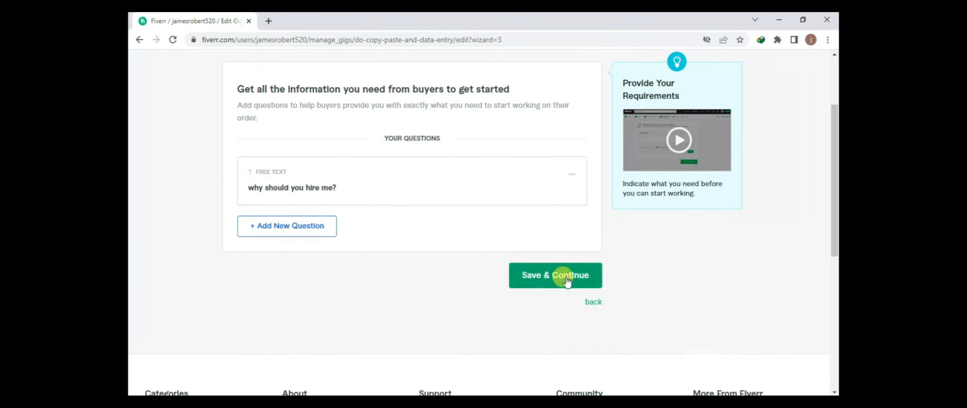
{"action": "left_click", "coordinate": [547, 278]}
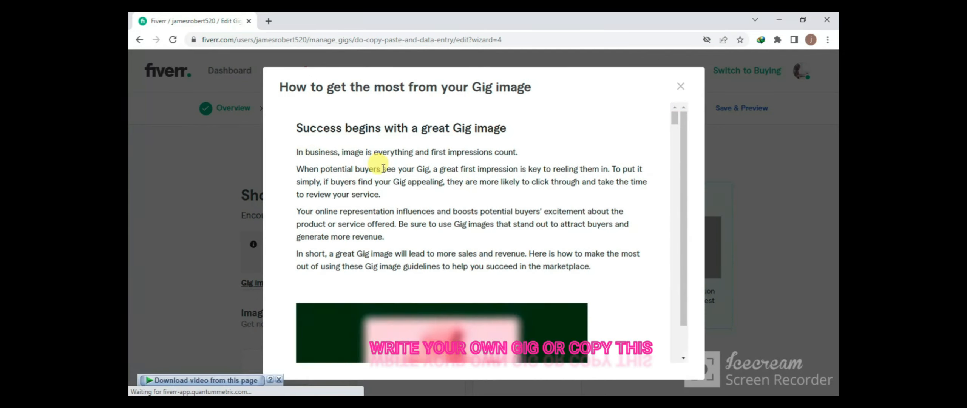
Step: Read through the Gig image guidelines popup on the Gallery step, then close it
{"action": "scroll", "coordinate": [379, 162], "scroll_direction": "down", "scroll_amount": 3}
{"action": "scroll", "coordinate": [413, 194], "scroll_direction": "down", "scroll_amount": 6}
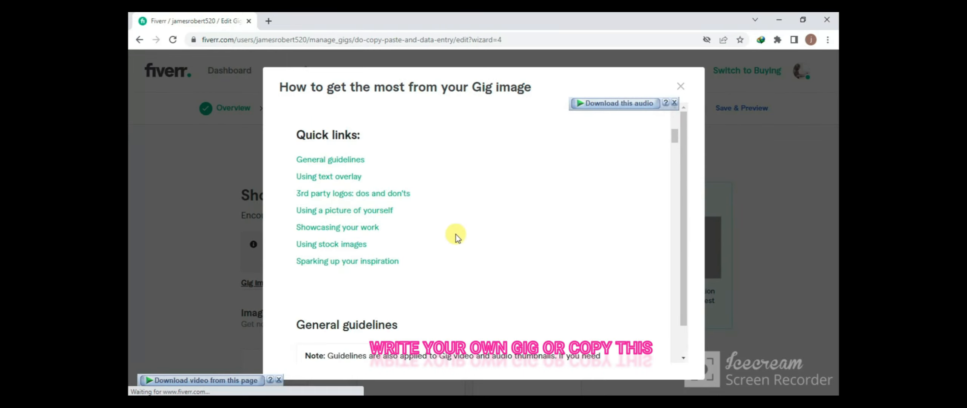
{"action": "scroll", "coordinate": [457, 232], "scroll_direction": "down", "scroll_amount": 10}
{"action": "scroll", "coordinate": [465, 230], "scroll_direction": "down", "scroll_amount": 10}
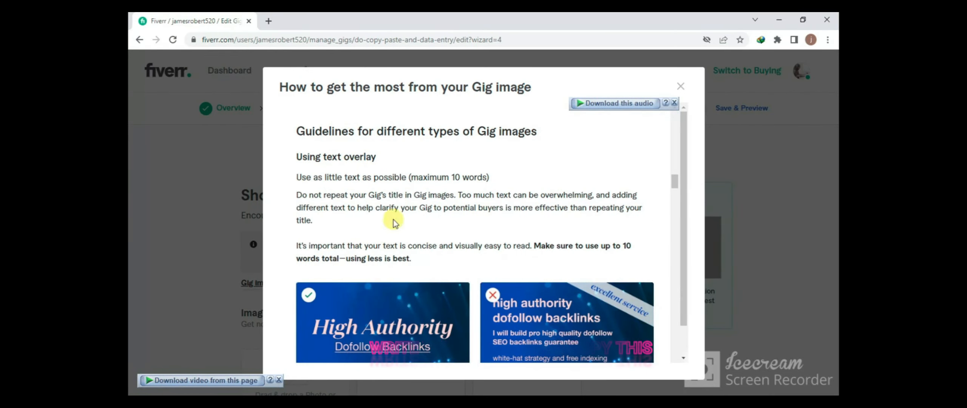
{"action": "scroll", "coordinate": [370, 258], "scroll_direction": "down", "scroll_amount": 3}
{"action": "scroll", "coordinate": [338, 248], "scroll_direction": "down", "scroll_amount": 6}
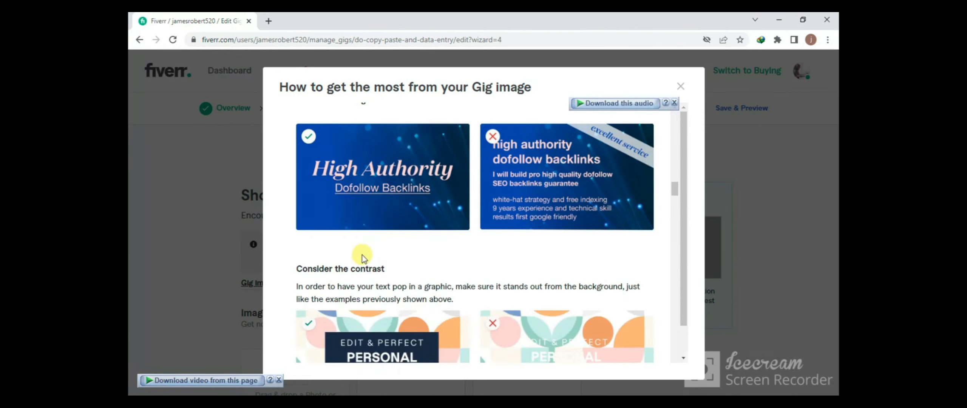
{"action": "scroll", "coordinate": [362, 249], "scroll_direction": "down", "scroll_amount": 6}
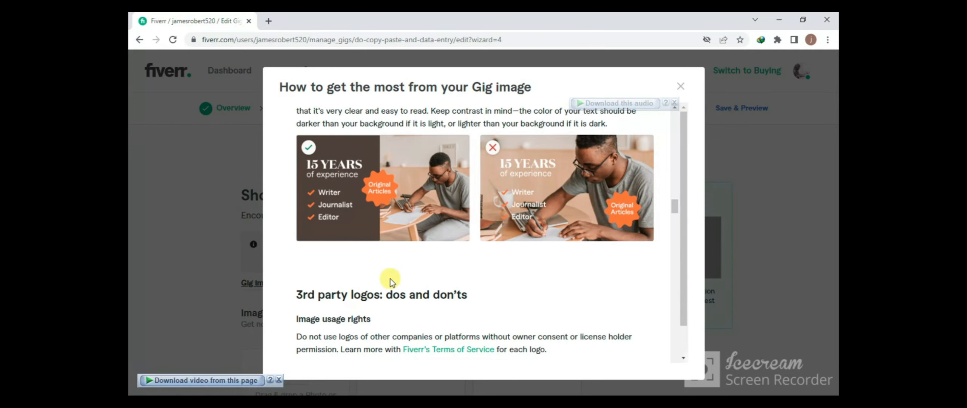
{"action": "scroll", "coordinate": [390, 279], "scroll_direction": "down", "scroll_amount": 5}
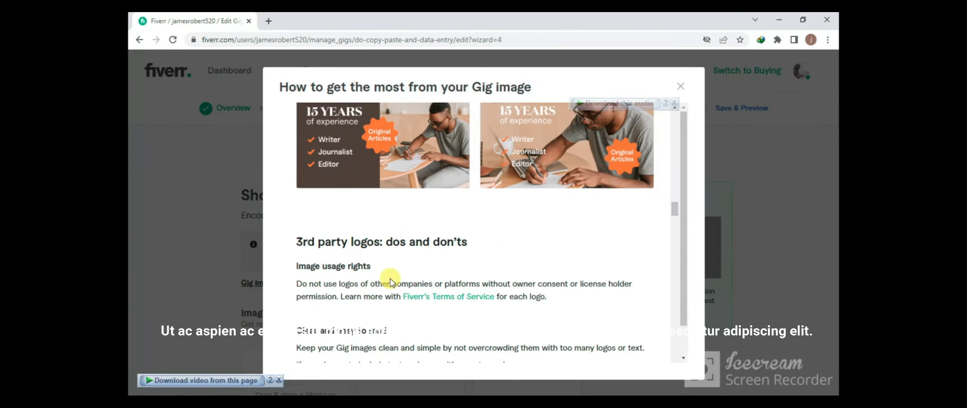
{"action": "scroll", "coordinate": [423, 277], "scroll_direction": "down", "scroll_amount": 10}
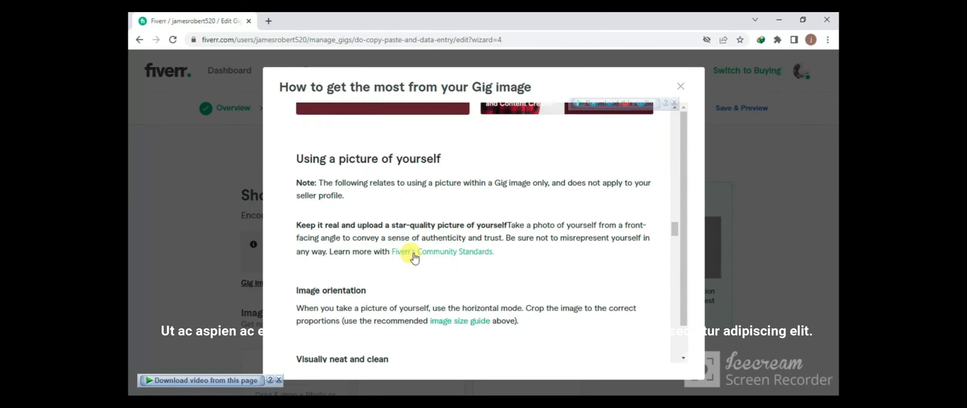
{"action": "scroll", "coordinate": [378, 233], "scroll_direction": "down", "scroll_amount": 6}
{"action": "scroll", "coordinate": [406, 259], "scroll_direction": "down", "scroll_amount": 3}
{"action": "scroll", "coordinate": [411, 261], "scroll_direction": "up", "scroll_amount": 1}
{"action": "scroll", "coordinate": [411, 260], "scroll_direction": "up", "scroll_amount": 2}
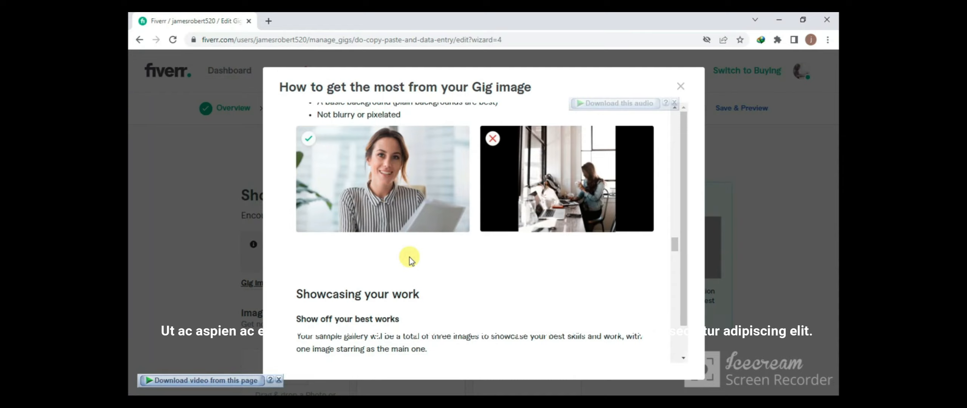
{"action": "scroll", "coordinate": [401, 269], "scroll_direction": "down", "scroll_amount": 15}
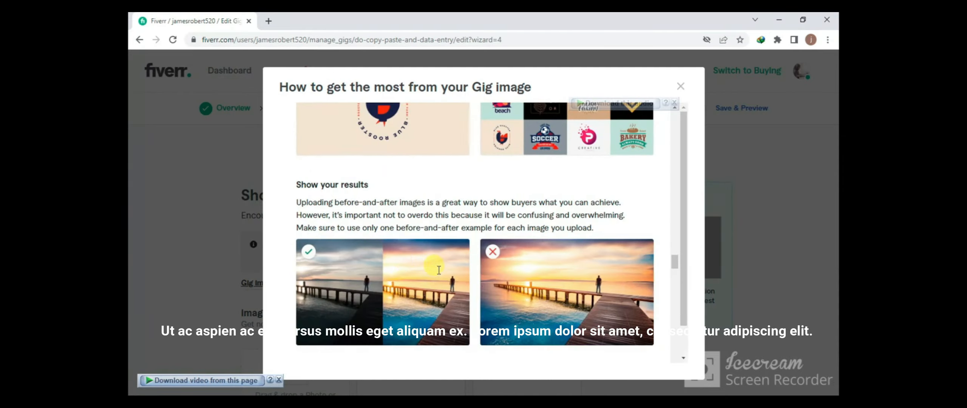
{"action": "scroll", "coordinate": [402, 264], "scroll_direction": "down", "scroll_amount": 15}
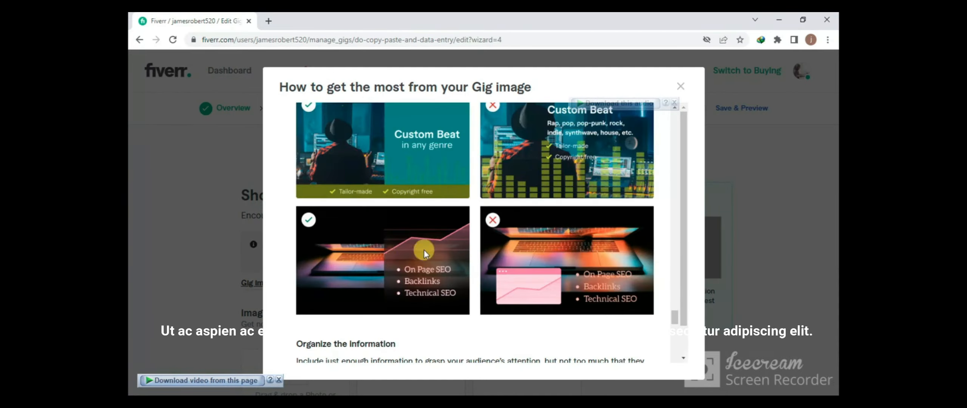
{"action": "scroll", "coordinate": [416, 245], "scroll_direction": "down", "scroll_amount": 20}
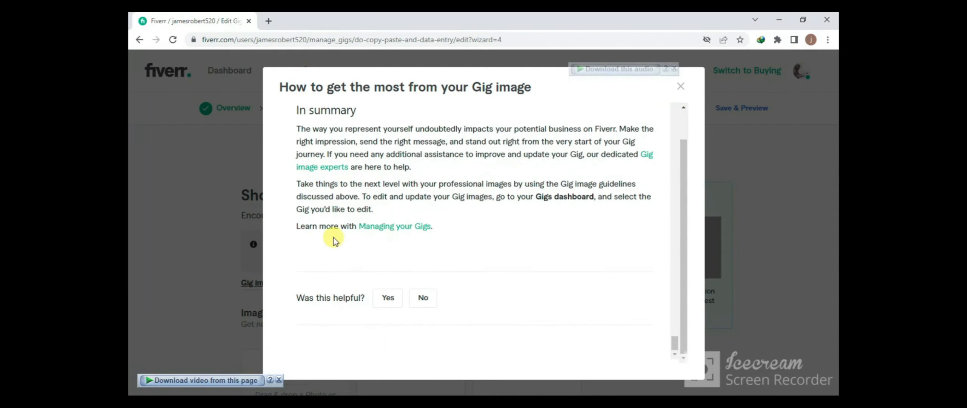
{"action": "left_click", "coordinate": [680, 86]}
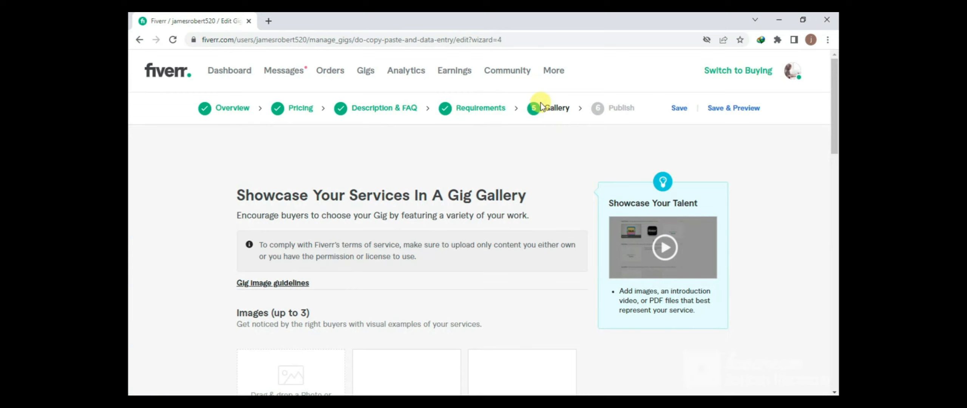
Step: Save the gallery with its three images and continue to the Publish step
{"action": "scroll", "coordinate": [448, 198], "scroll_direction": "down", "scroll_amount": 4}
{"action": "scroll", "coordinate": [351, 219], "scroll_direction": "down", "scroll_amount": 10}
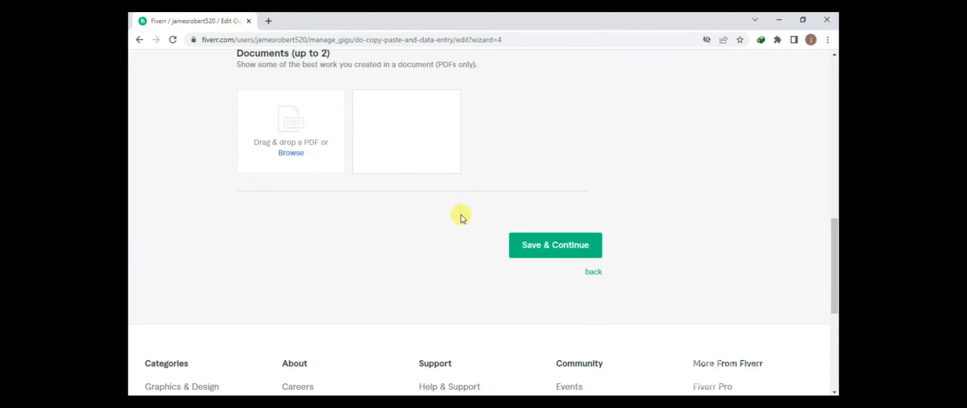
{"action": "scroll", "coordinate": [491, 230], "scroll_direction": "up", "scroll_amount": 10}
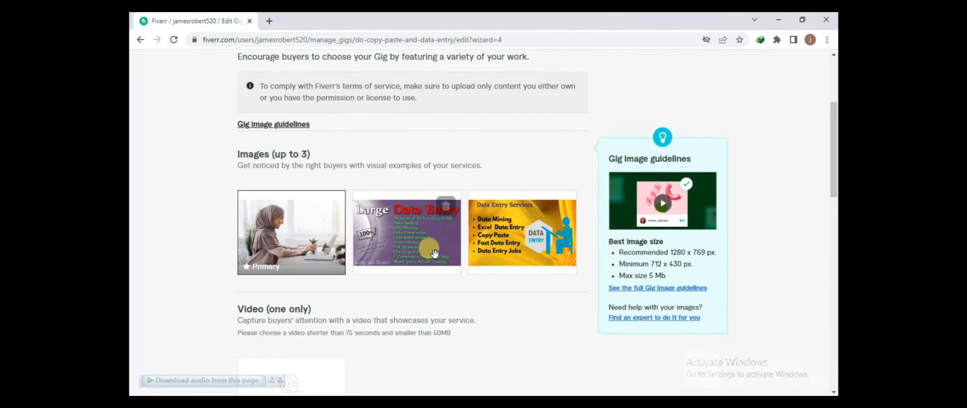
{"action": "scroll", "coordinate": [432, 252], "scroll_direction": "down", "scroll_amount": 5}
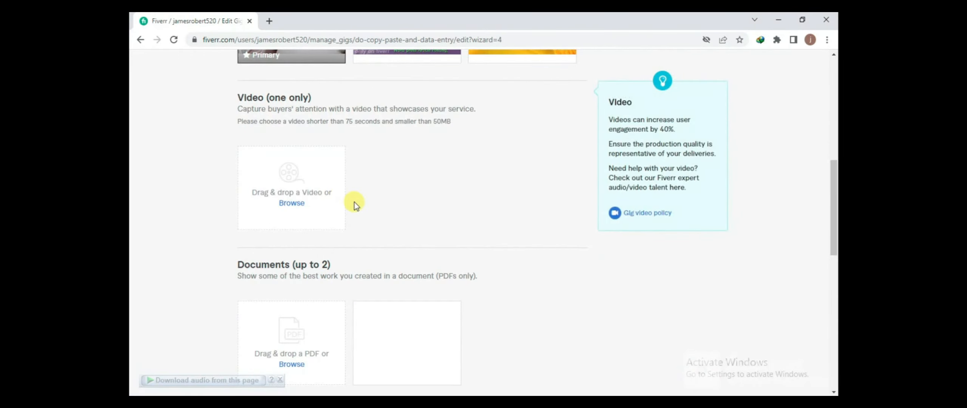
{"action": "scroll", "coordinate": [354, 202], "scroll_direction": "down", "scroll_amount": 6}
{"action": "left_click", "coordinate": [530, 194]}
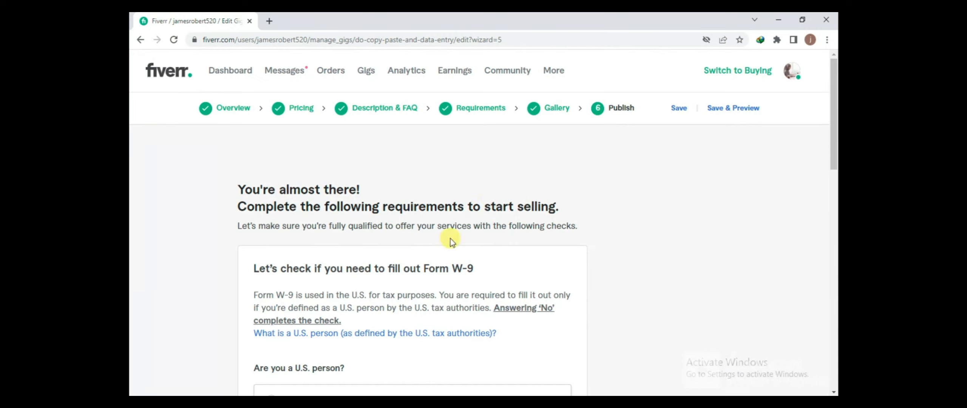
Step: Answer 'No' to 'Are you a U.S. person?' and save the Form W-9 check
{"action": "scroll", "coordinate": [452, 242], "scroll_direction": "down", "scroll_amount": 3}
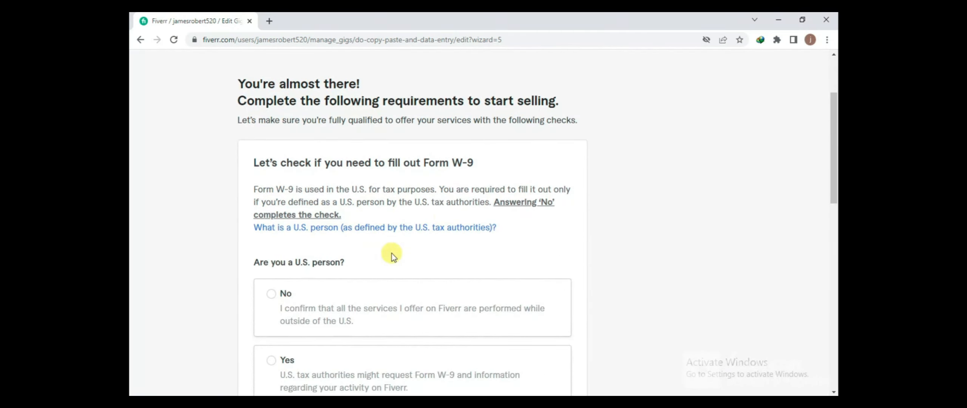
{"action": "scroll", "coordinate": [380, 244], "scroll_direction": "down", "scroll_amount": 1}
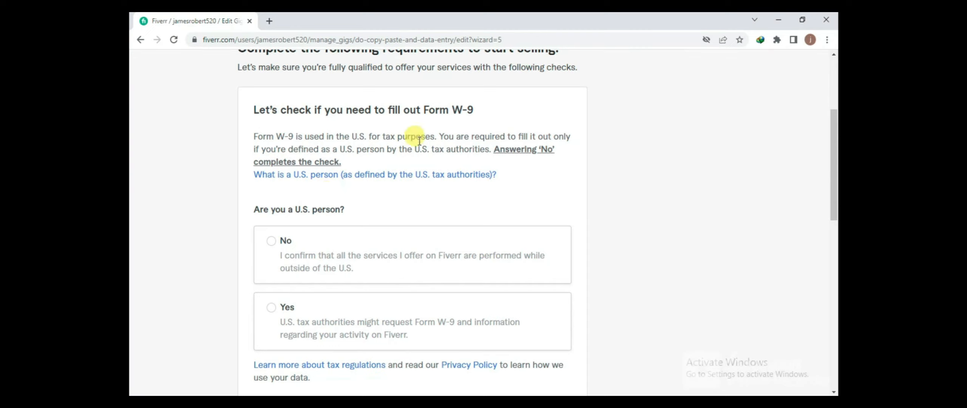
{"action": "left_click", "coordinate": [271, 242]}
{"action": "scroll", "coordinate": [335, 265], "scroll_direction": "down", "scroll_amount": 4}
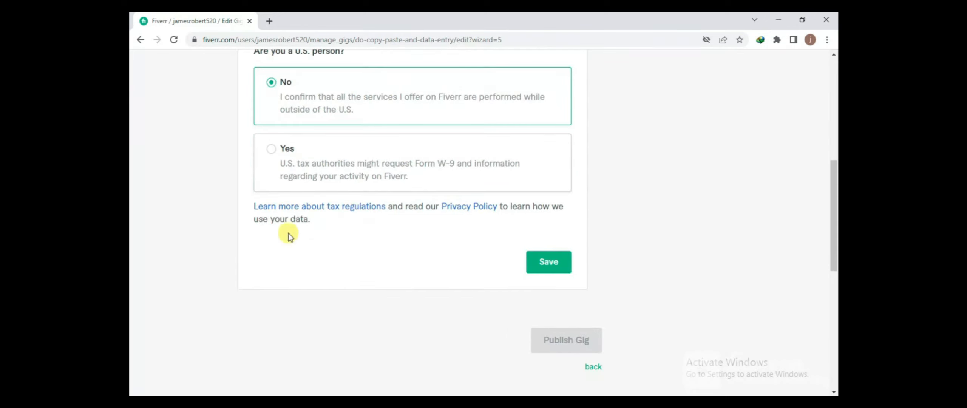
{"action": "left_click", "coordinate": [547, 263]}
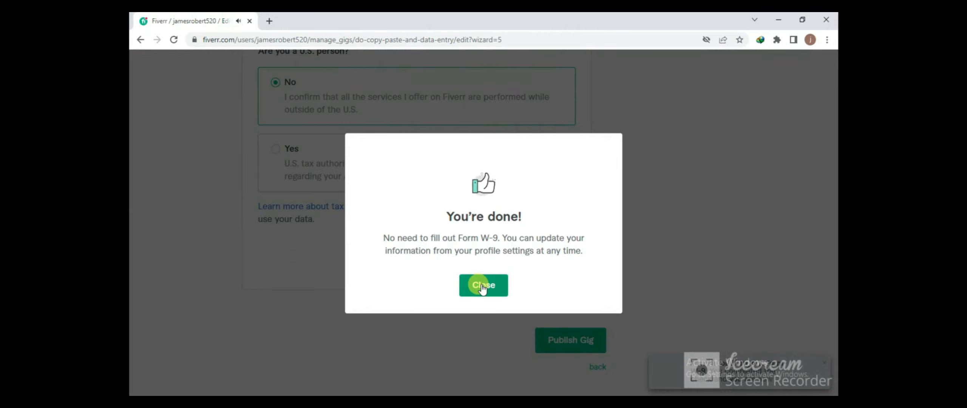
Step: Publish the gig 'do copy paste and data entry' and return to the Seller Dashboard
{"action": "left_click", "coordinate": [482, 287]}
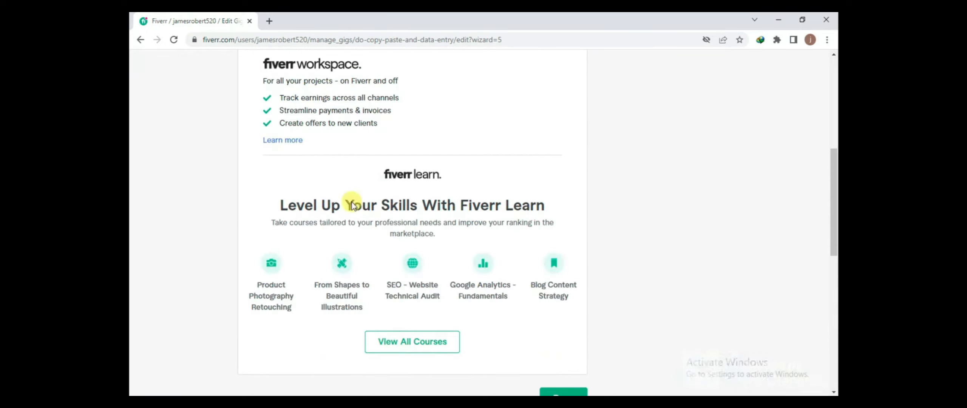
{"action": "scroll", "coordinate": [530, 320], "scroll_direction": "down", "scroll_amount": 3}
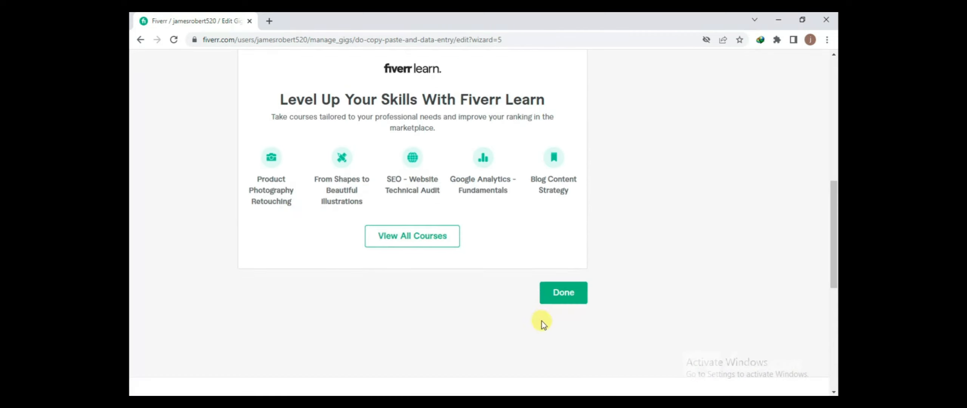
{"action": "left_click", "coordinate": [569, 302]}
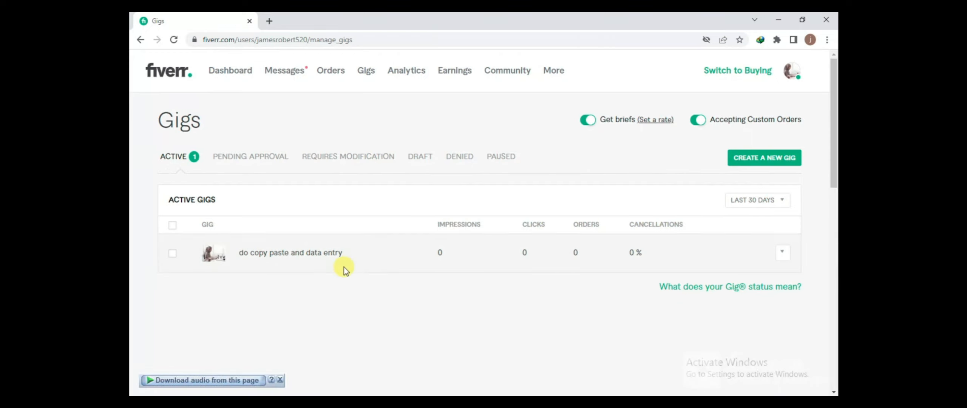
{"action": "left_click", "coordinate": [226, 71]}
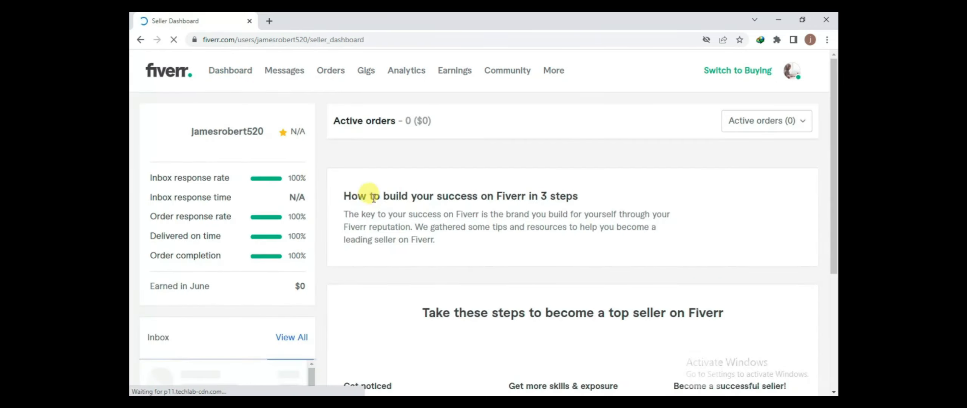